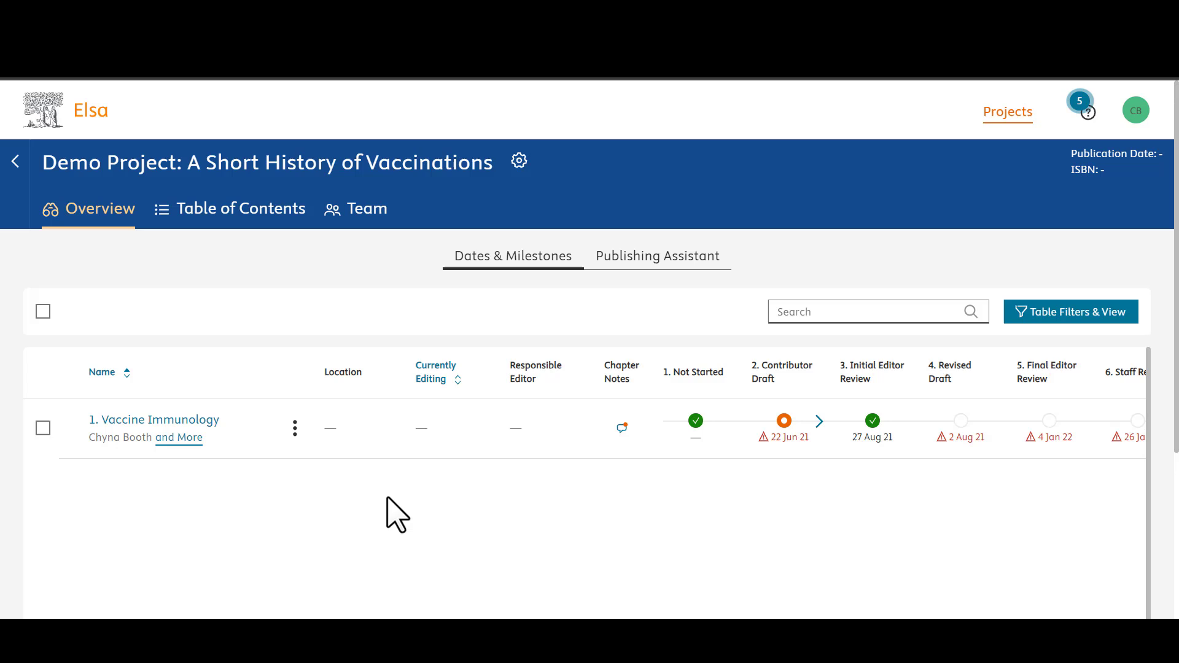
# Step: Select the Vaccine Immunology chapter and check its options menu, then close it
pyautogui.click(43, 428)
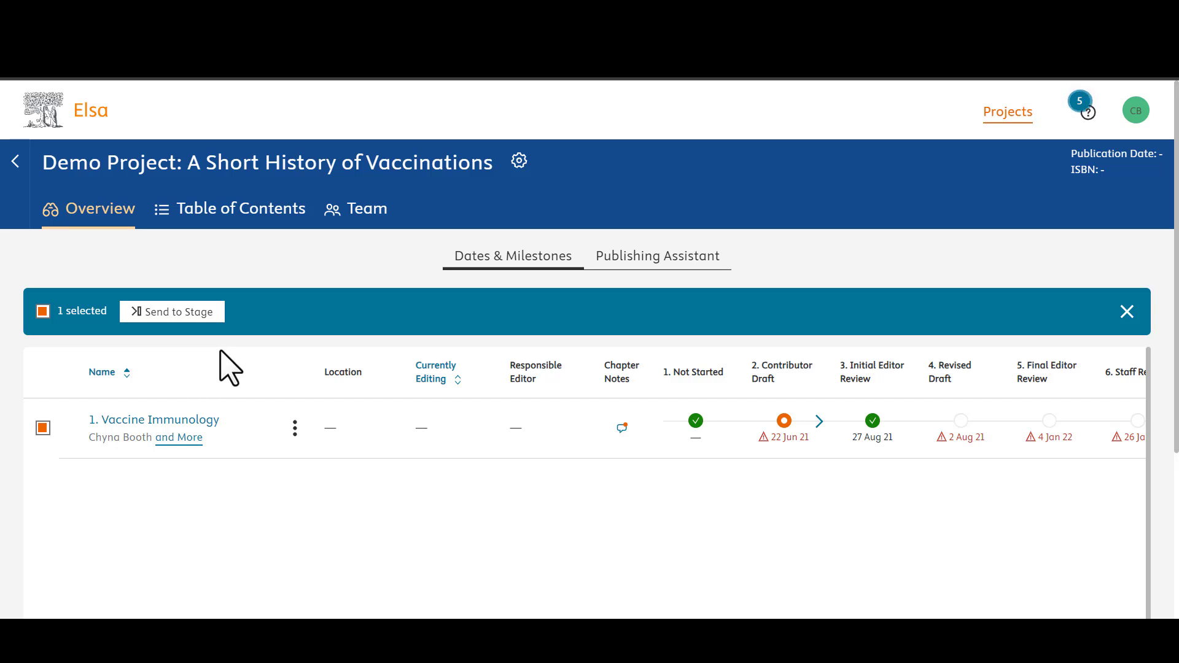
pyautogui.click(294, 428)
pyautogui.click(295, 428)
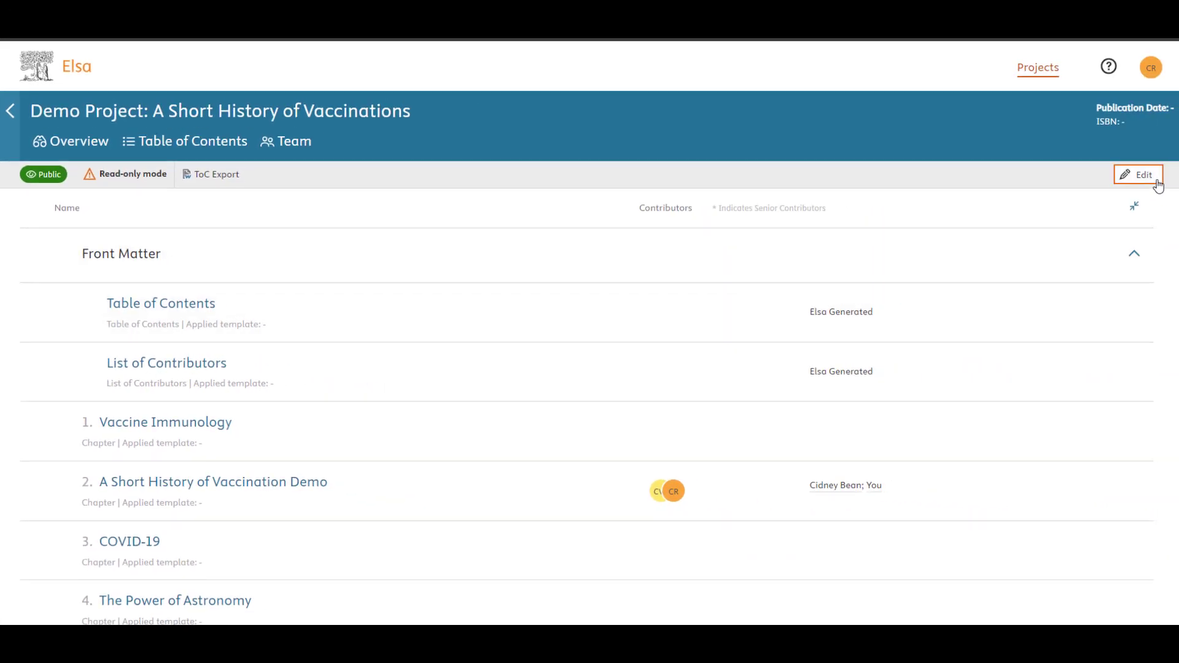
# Step: Switch the Table of Contents to edit mode and review the Chapter, chapter-options and Front/Back Matter menus
pyautogui.click(1155, 180)
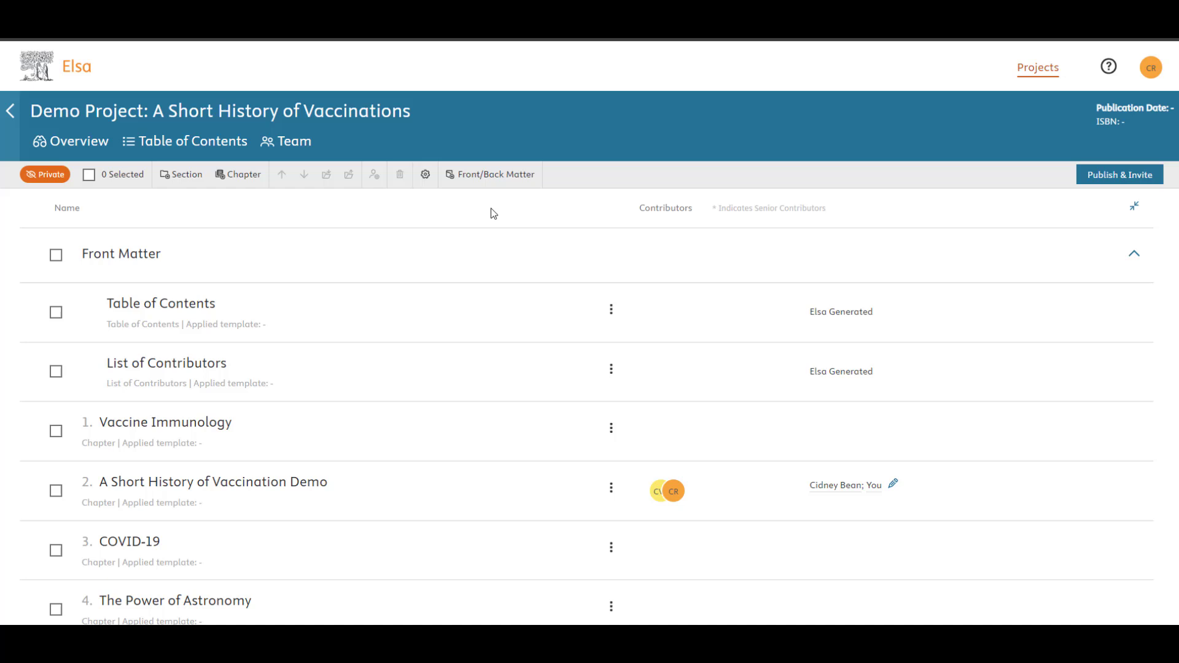
pyautogui.click(243, 184)
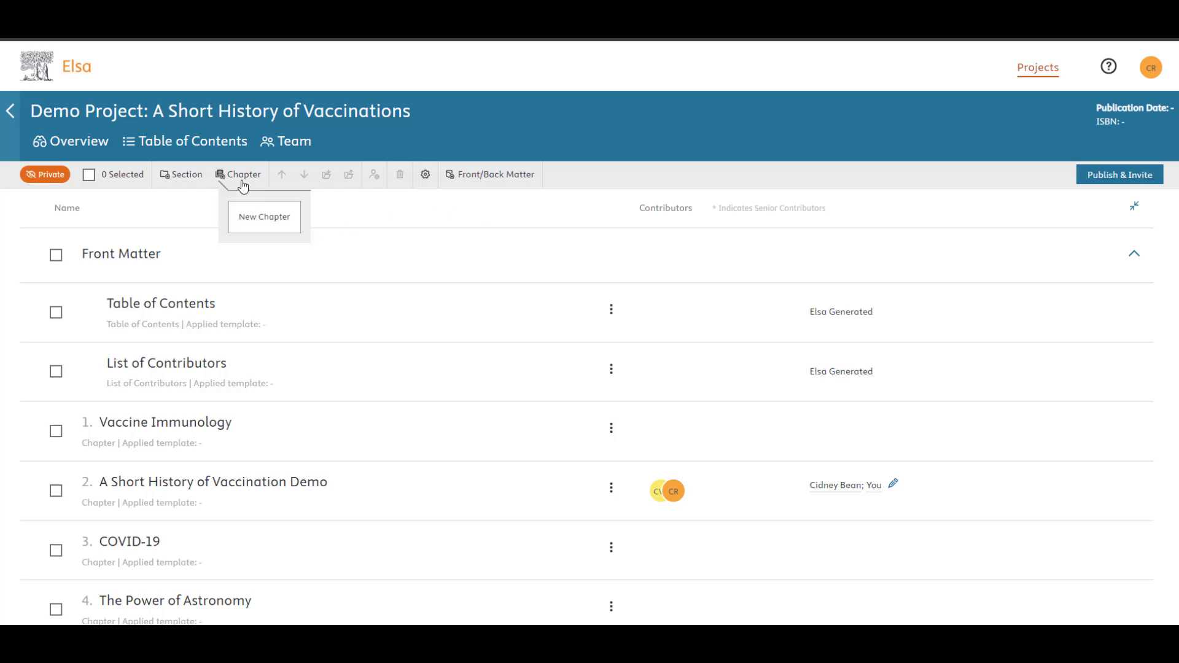
pyautogui.click(611, 429)
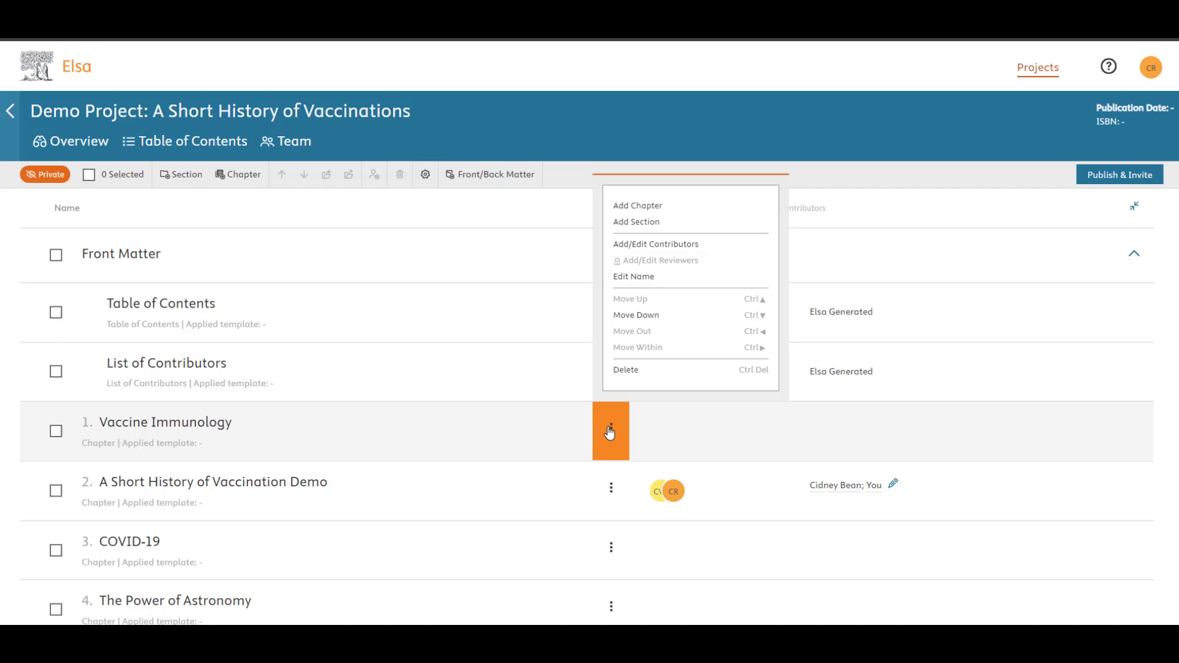
pyautogui.click(482, 177)
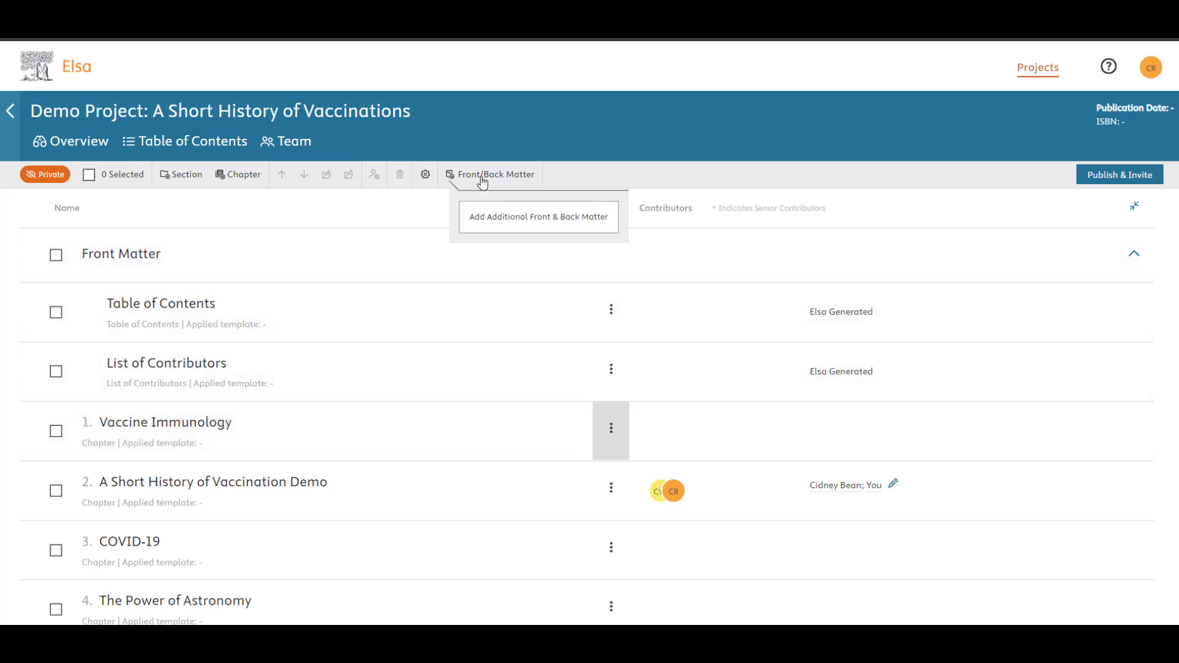
pyautogui.click(610, 433)
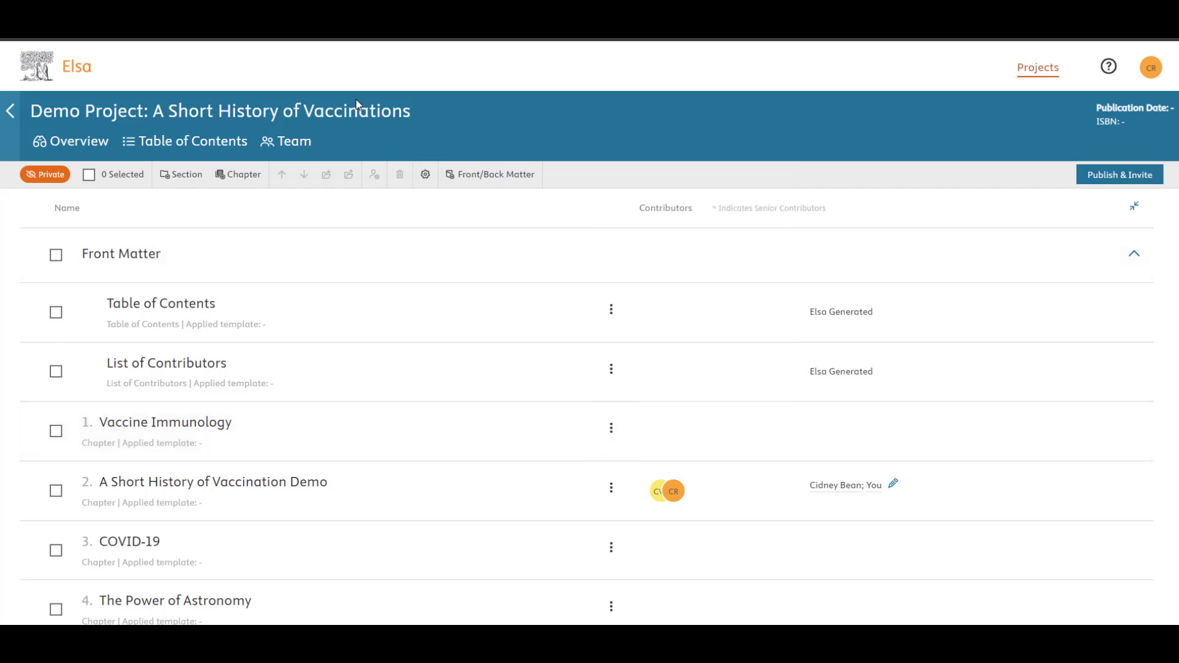
# Step: Drag Vaccine Immunology below A Short History of Vaccination Demo, then Move Up back to chapter 1
pyautogui.click(56, 431)
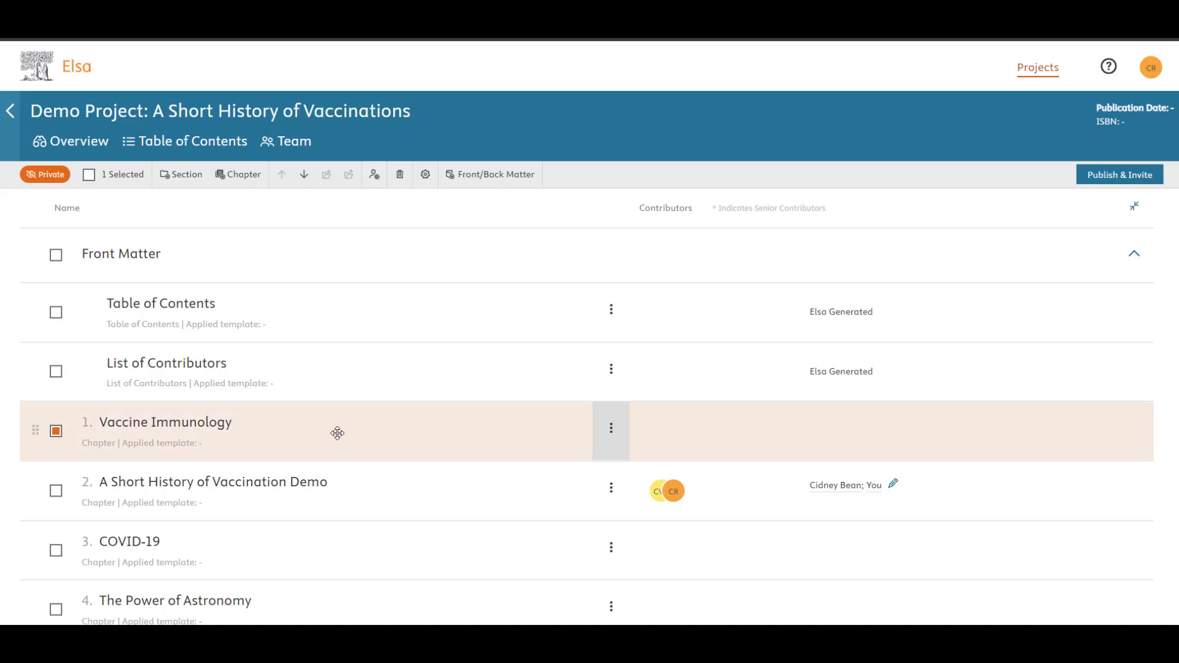
pyautogui.moveTo(333, 440); pyautogui.dragTo(334, 489)
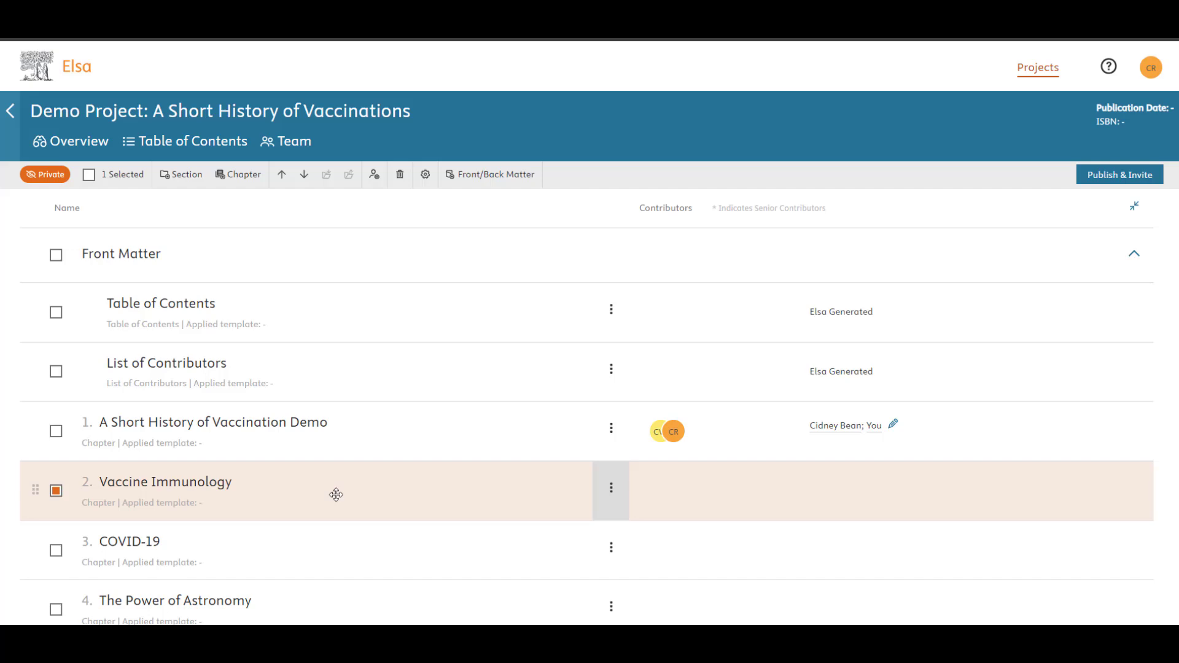
pyautogui.click(611, 490)
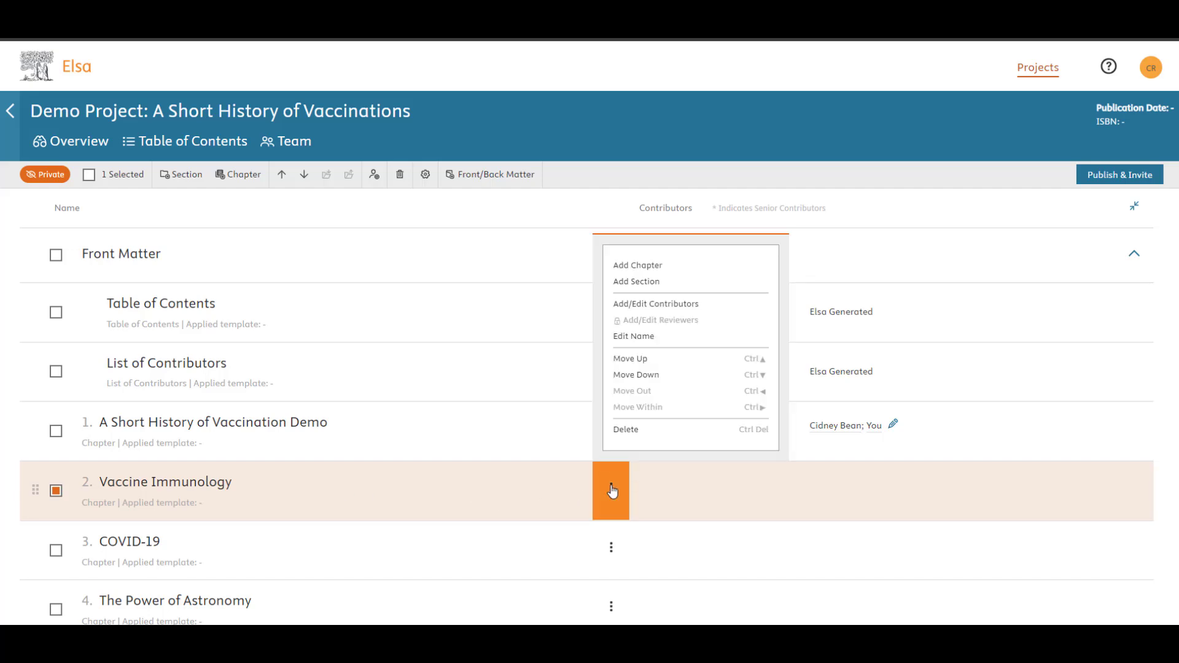
pyautogui.click(631, 359)
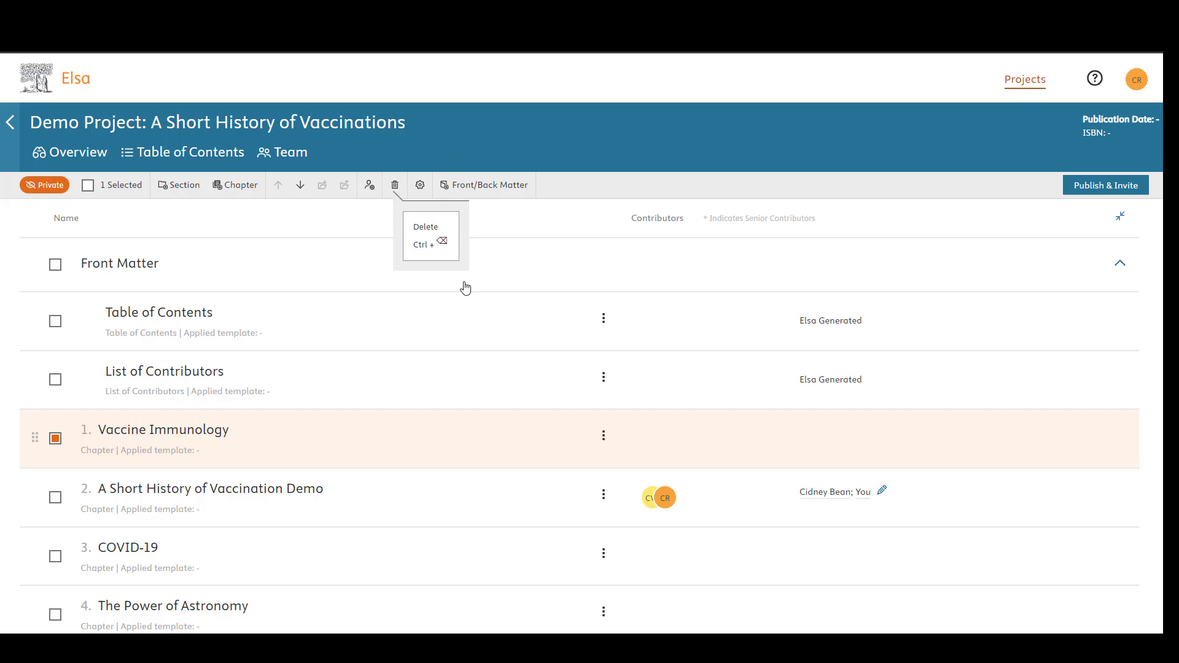
pyautogui.click(605, 442)
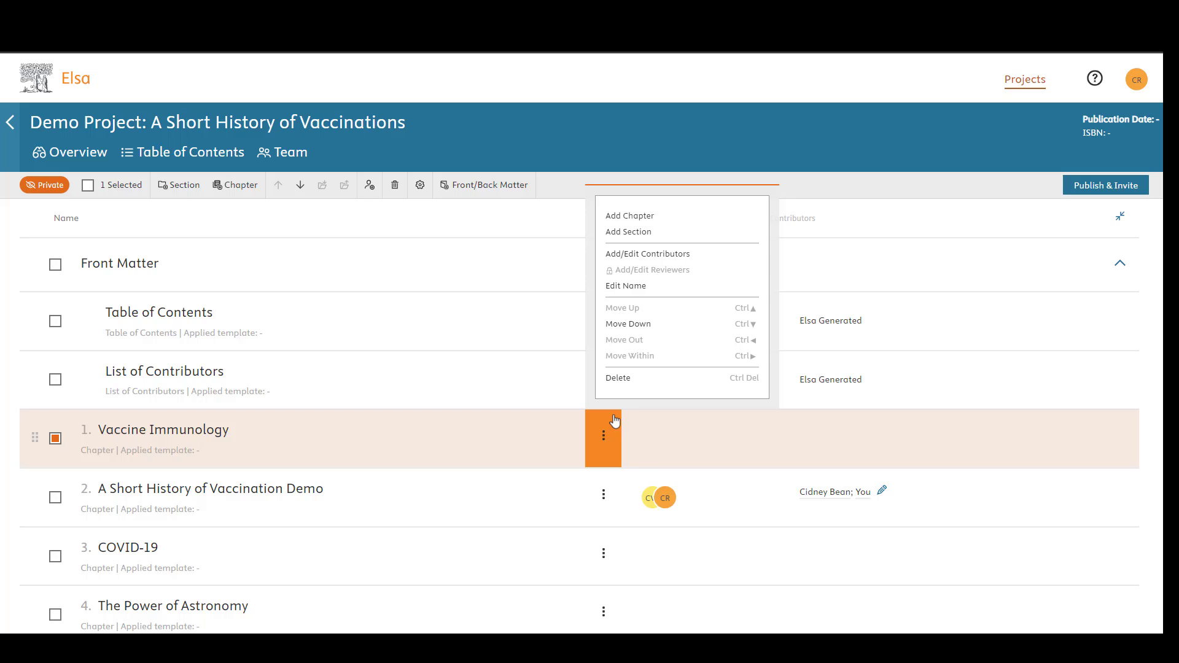
# Step: Create a new contributor with their full name and e-mail and assign them to Vaccine Immunology
pyautogui.click(627, 256)
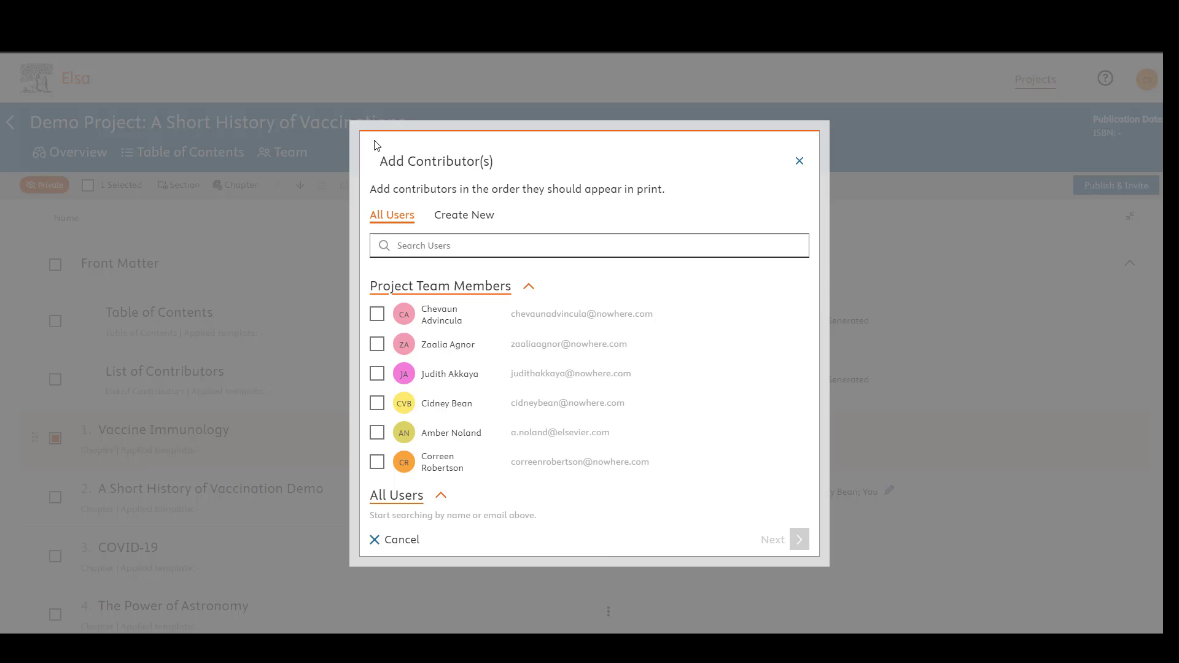
pyautogui.click(457, 218)
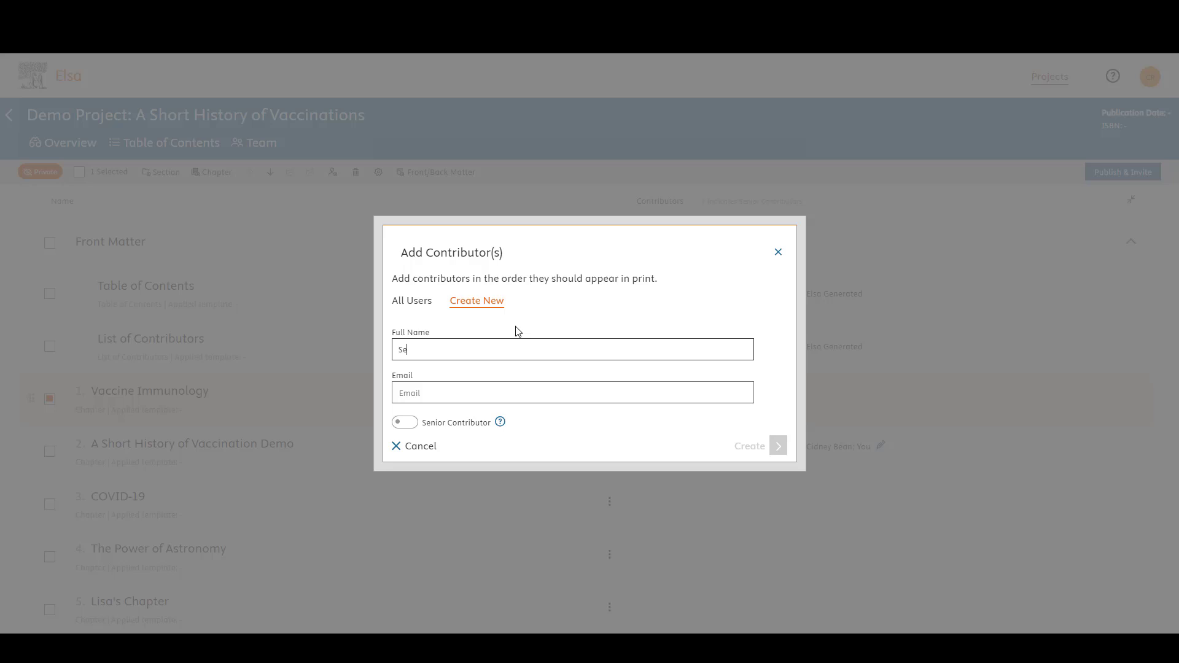
pyautogui.click(523, 398)
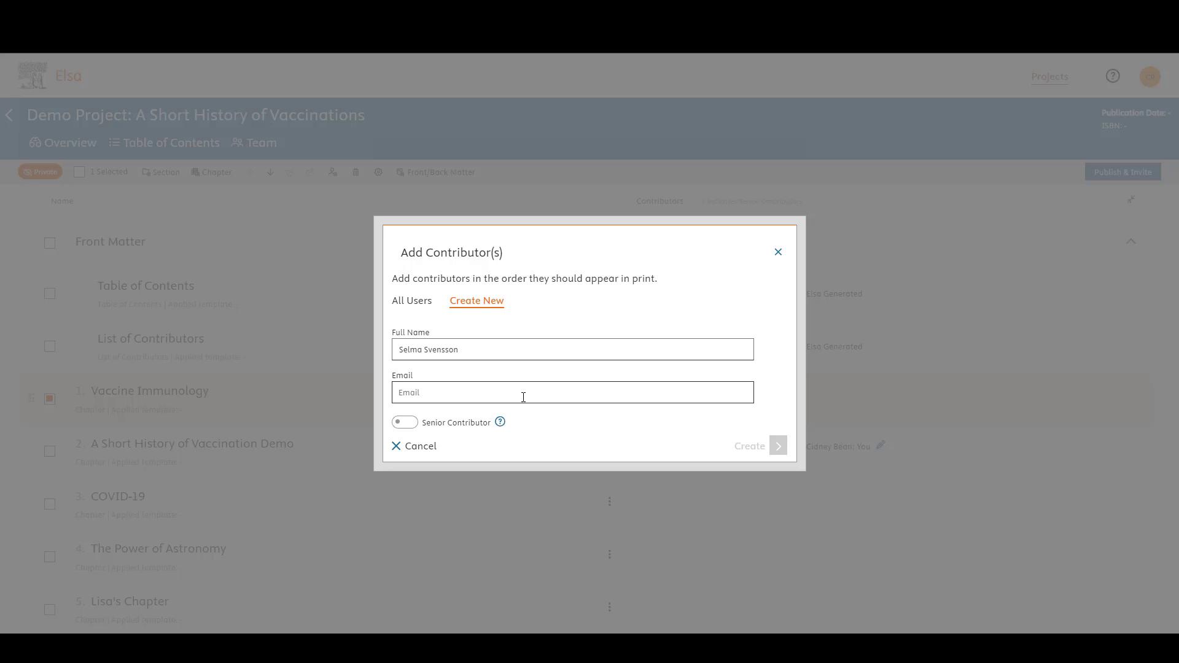
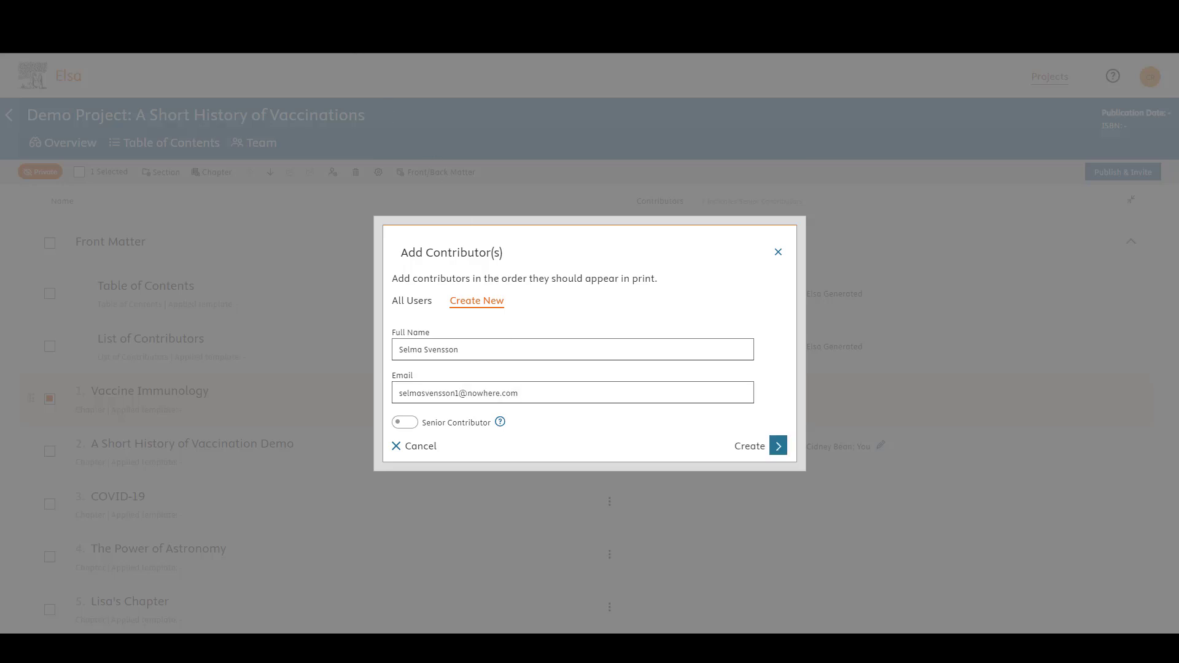
pyautogui.click(778, 447)
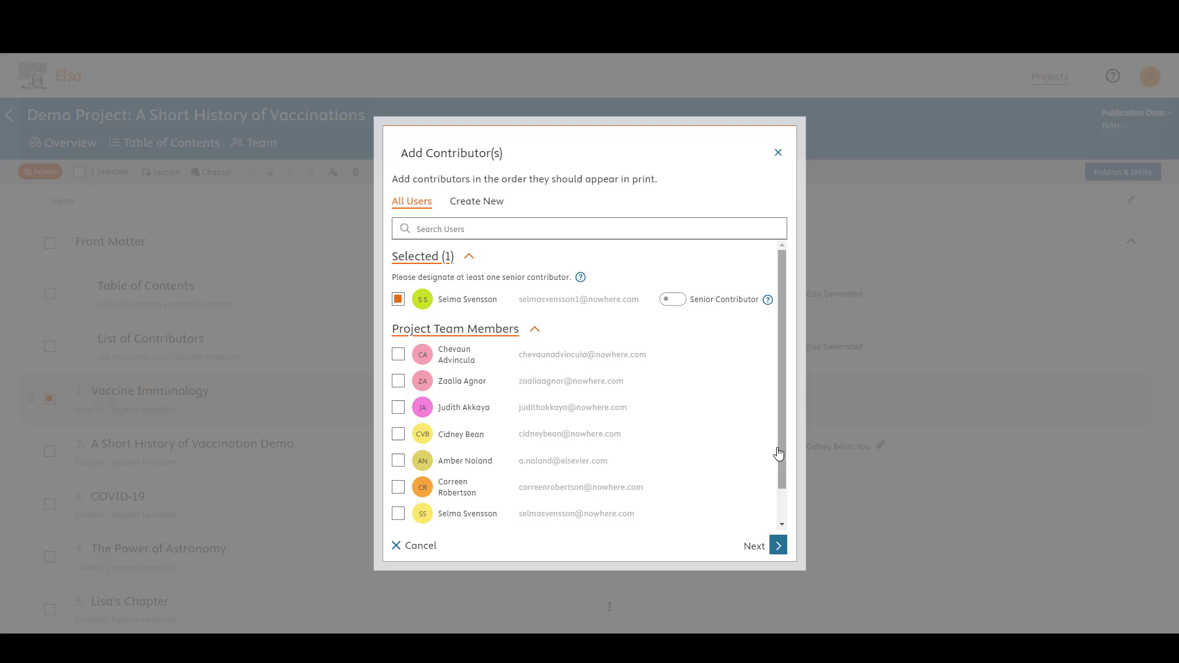
pyautogui.click(778, 546)
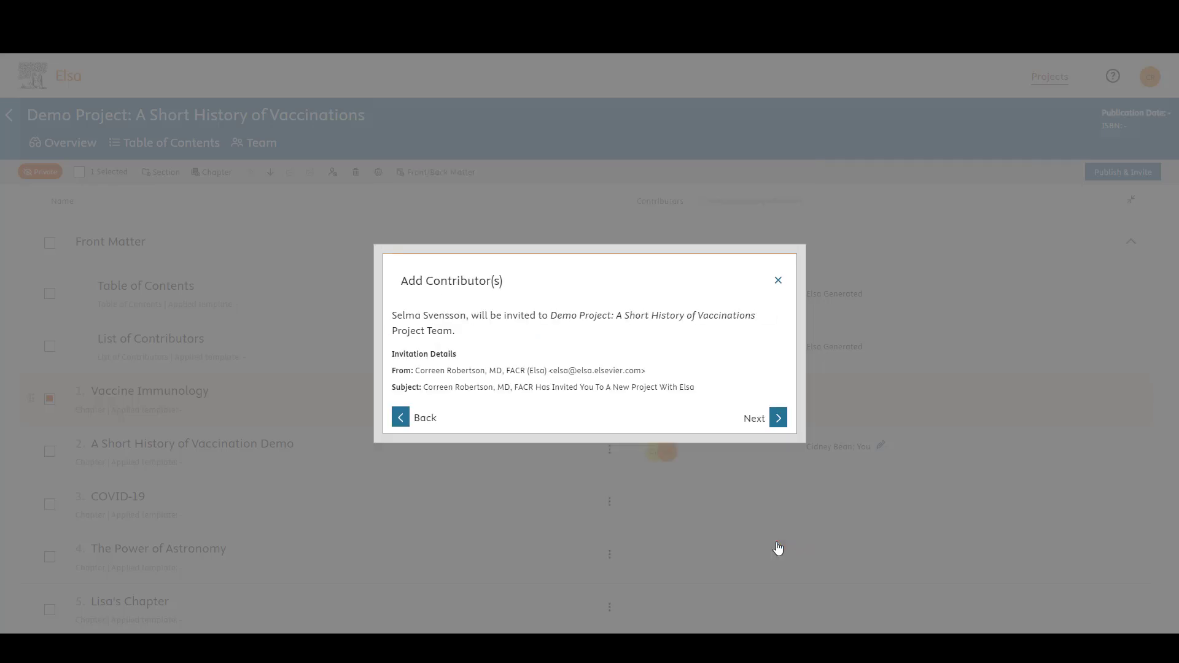
pyautogui.click(778, 424)
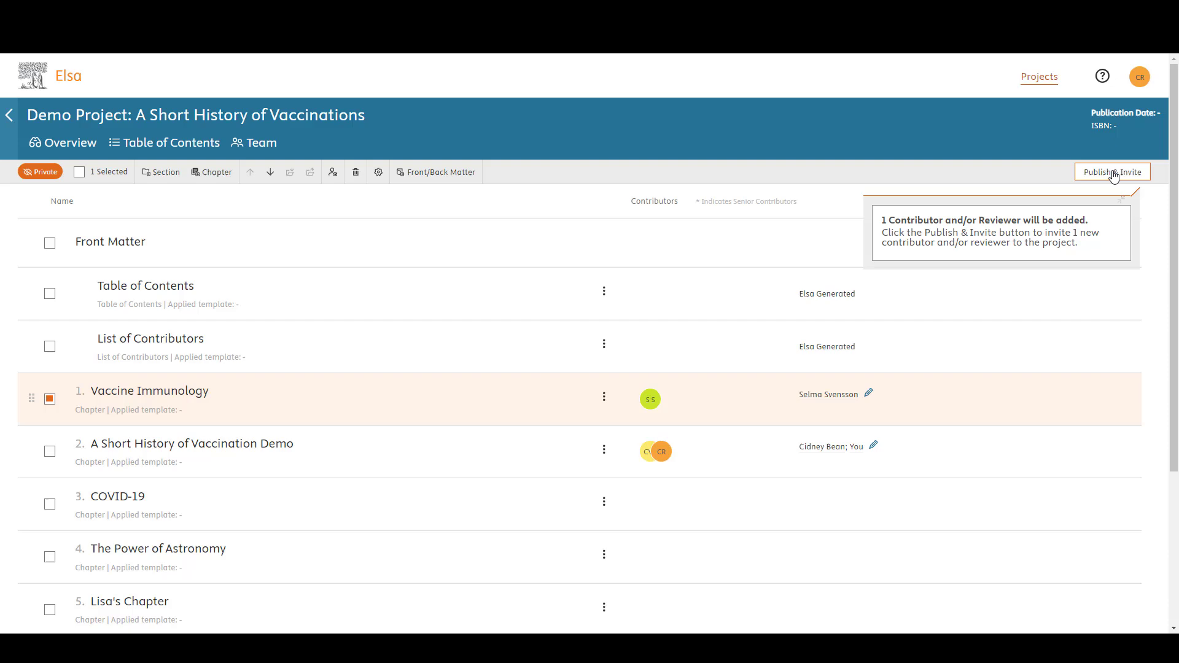
# Step: Publish the changes and confirm sending the invitation to the new contributor
pyautogui.click(1113, 172)
pyautogui.click(709, 393)
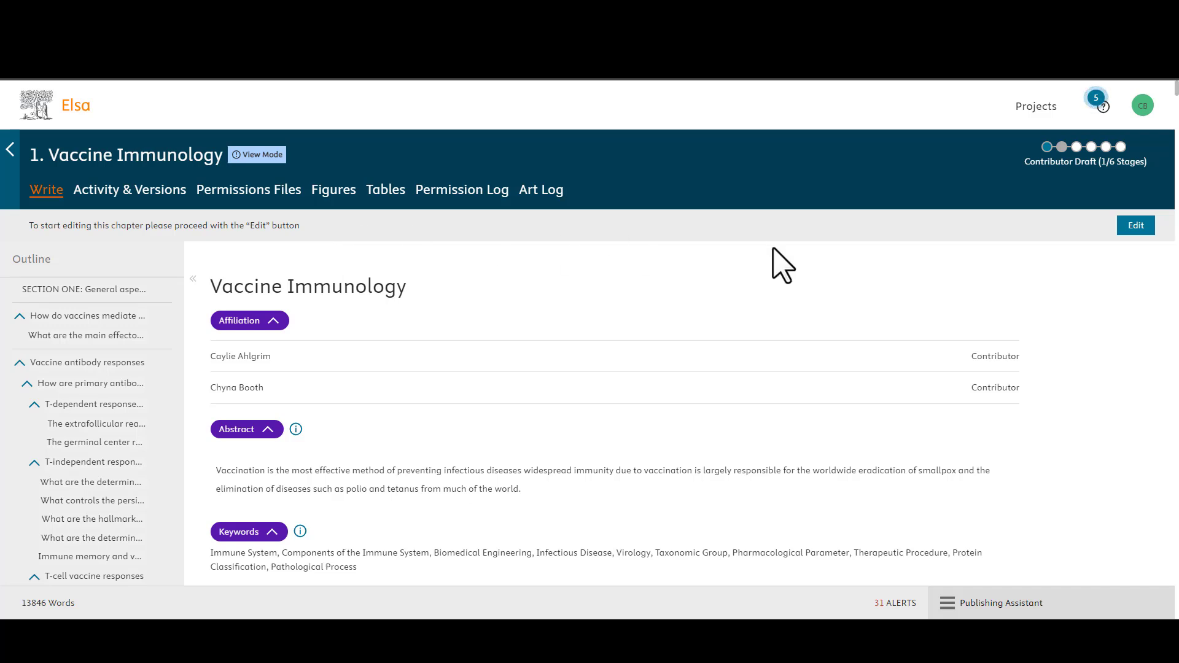
# Step: Put the Vaccine Immunology chapter into Edit Mode and show the Insert tools
pyautogui.click(1136, 226)
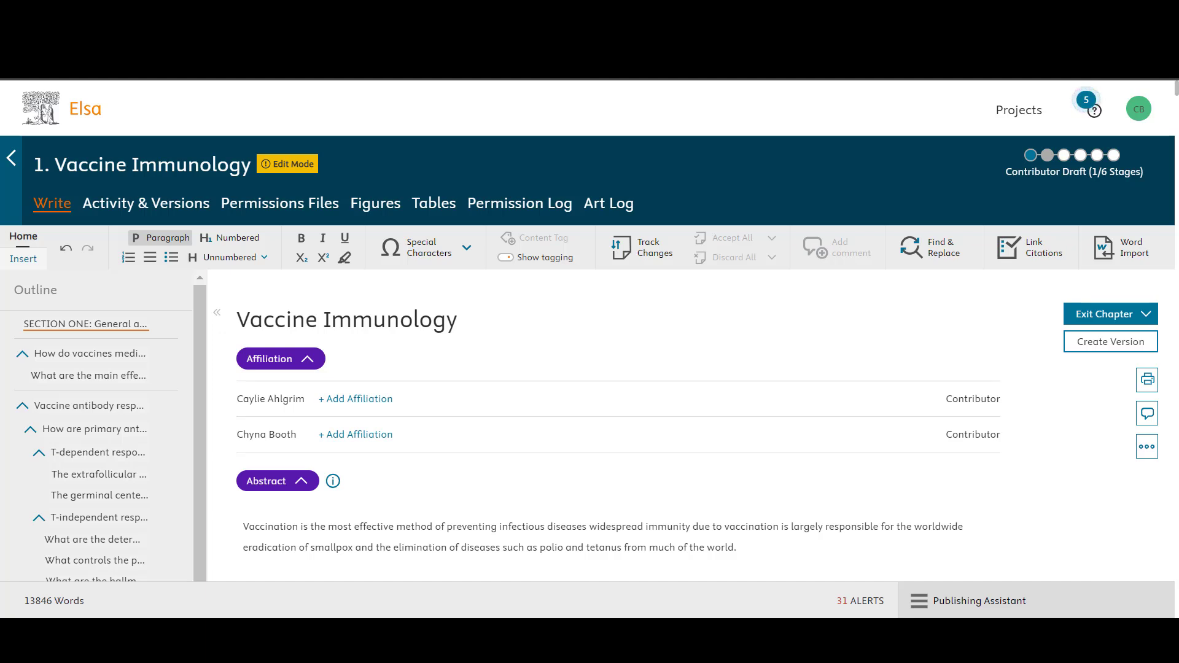
pyautogui.click(29, 261)
# Step: Start an Insert Figure upload and browse the computer for an image file
pyautogui.click(21, 262)
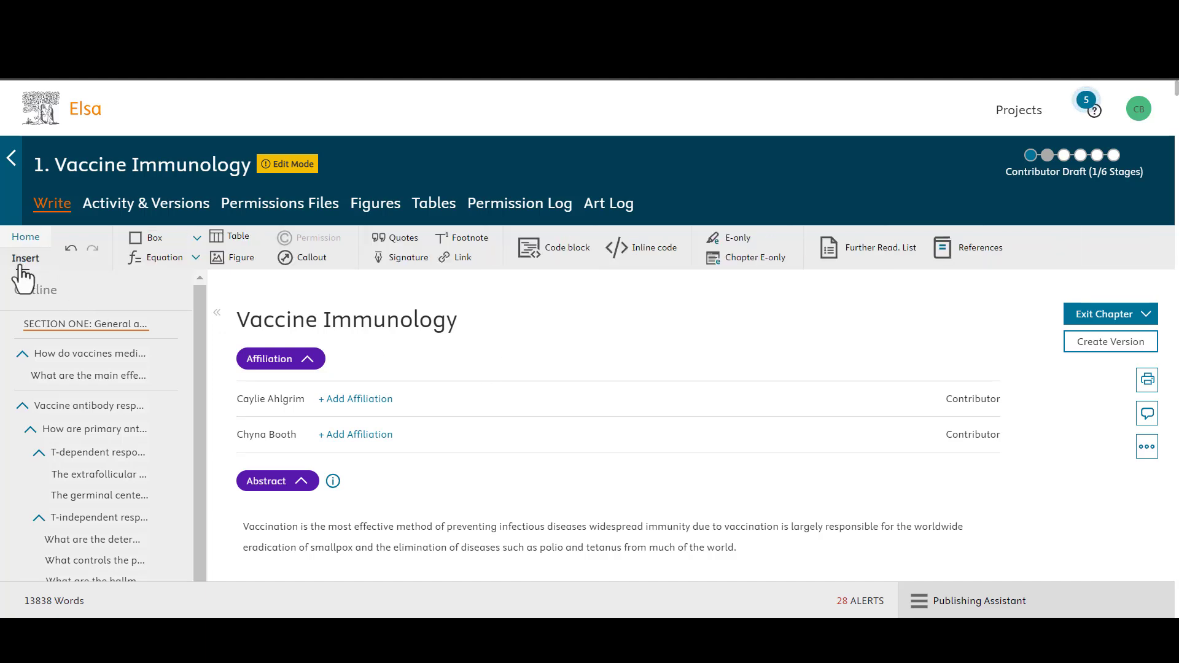
pyautogui.click(241, 258)
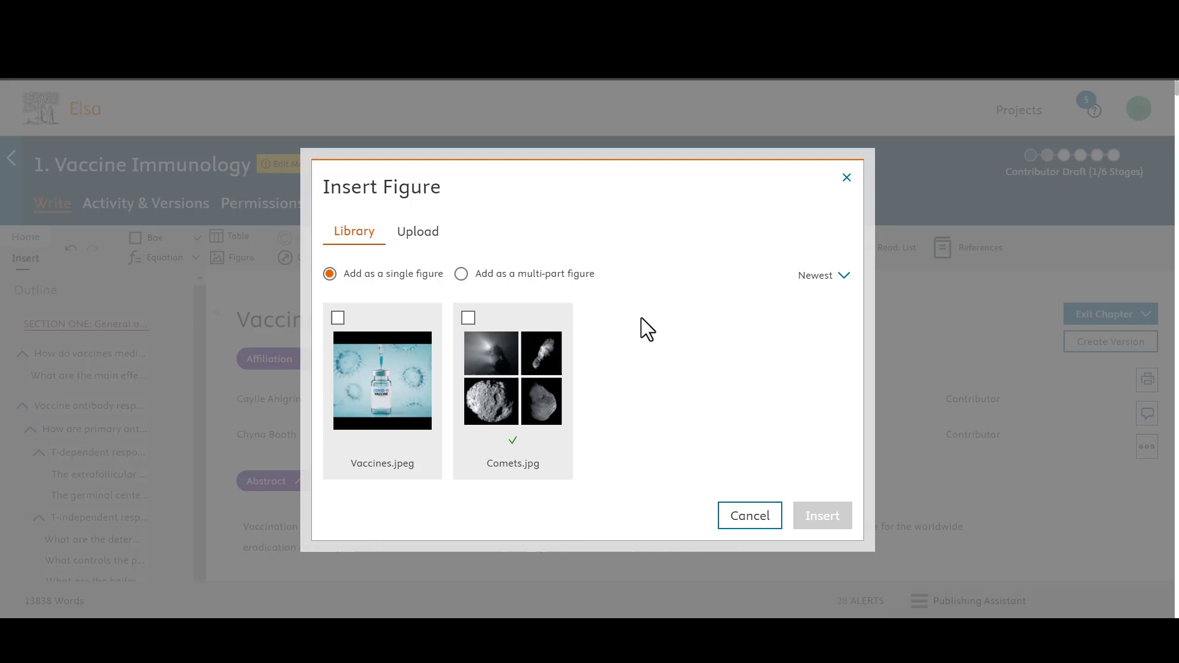
pyautogui.click(419, 233)
pyautogui.click(376, 301)
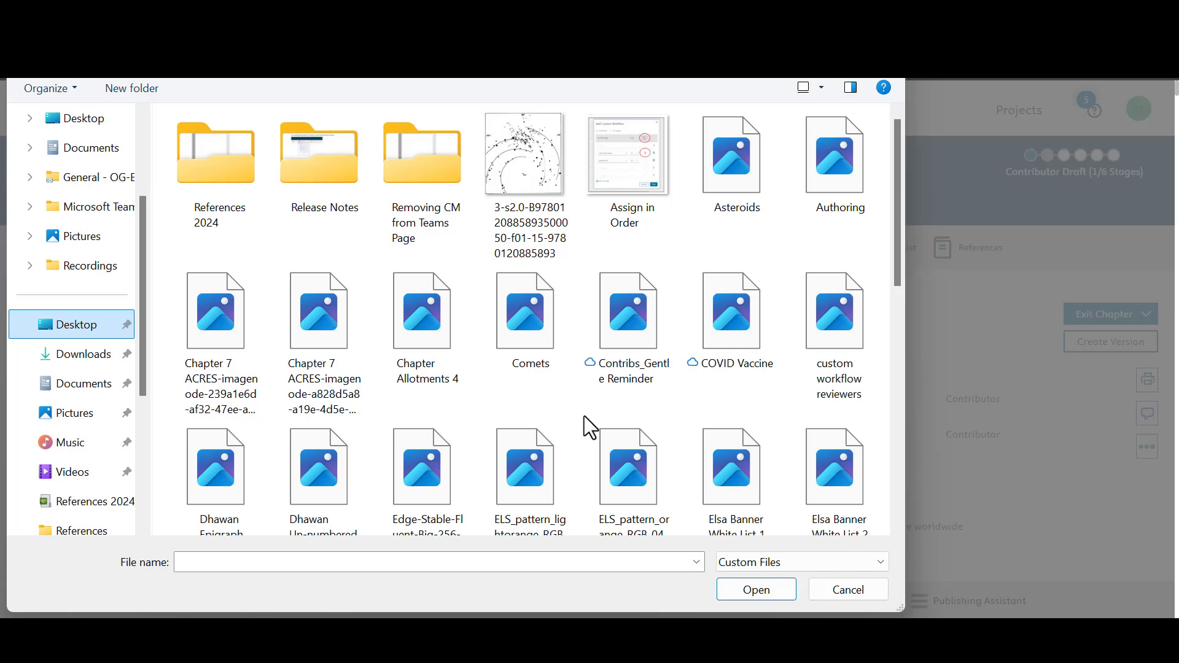
# Step: Pick Vaccines.jpg from the Desktop file list and open it for upload
pyautogui.scroll(-8, 608, 438)
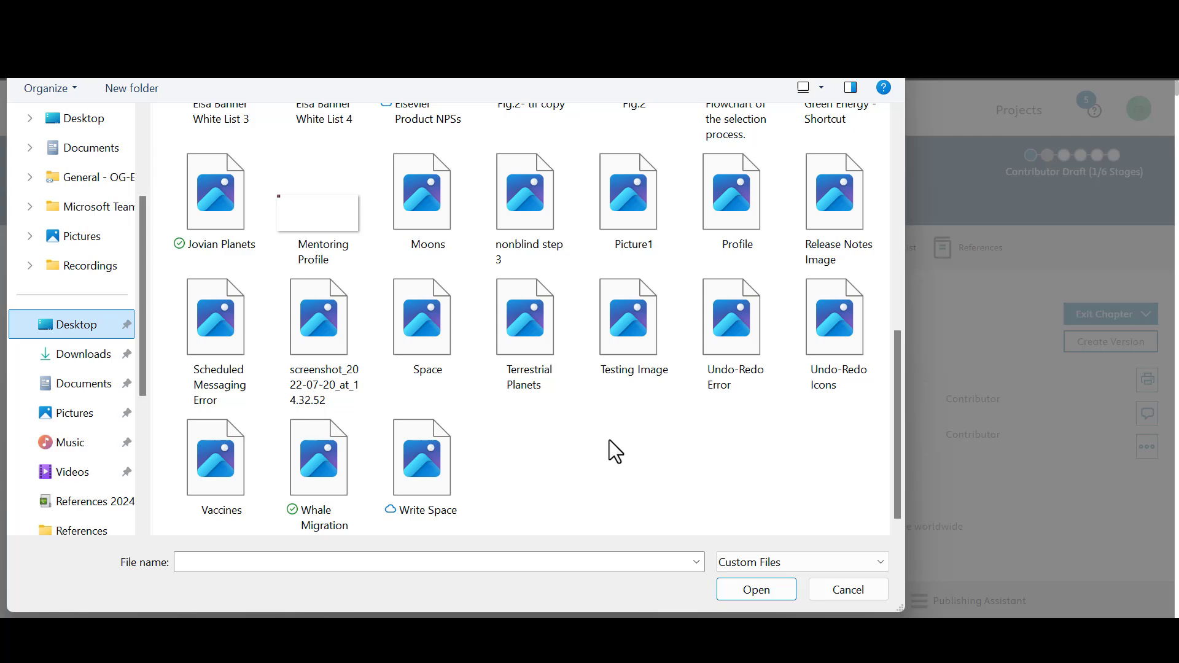
pyautogui.scroll(3, 615, 451)
pyautogui.scroll(-3, 610, 440)
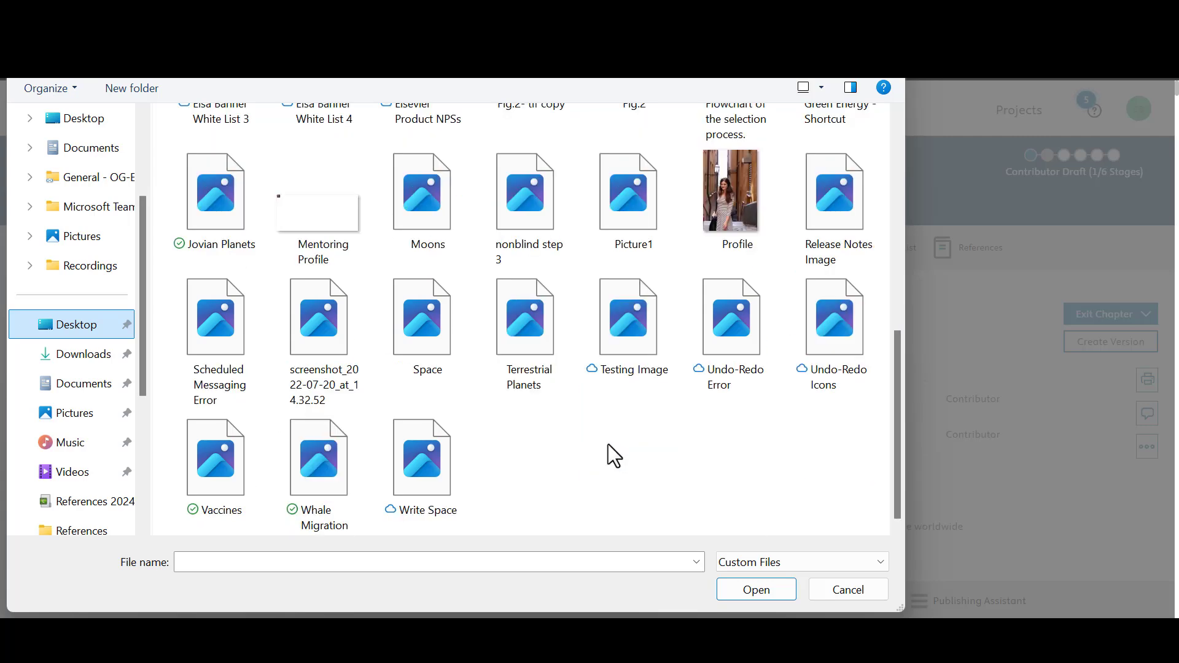
pyautogui.click(215, 458)
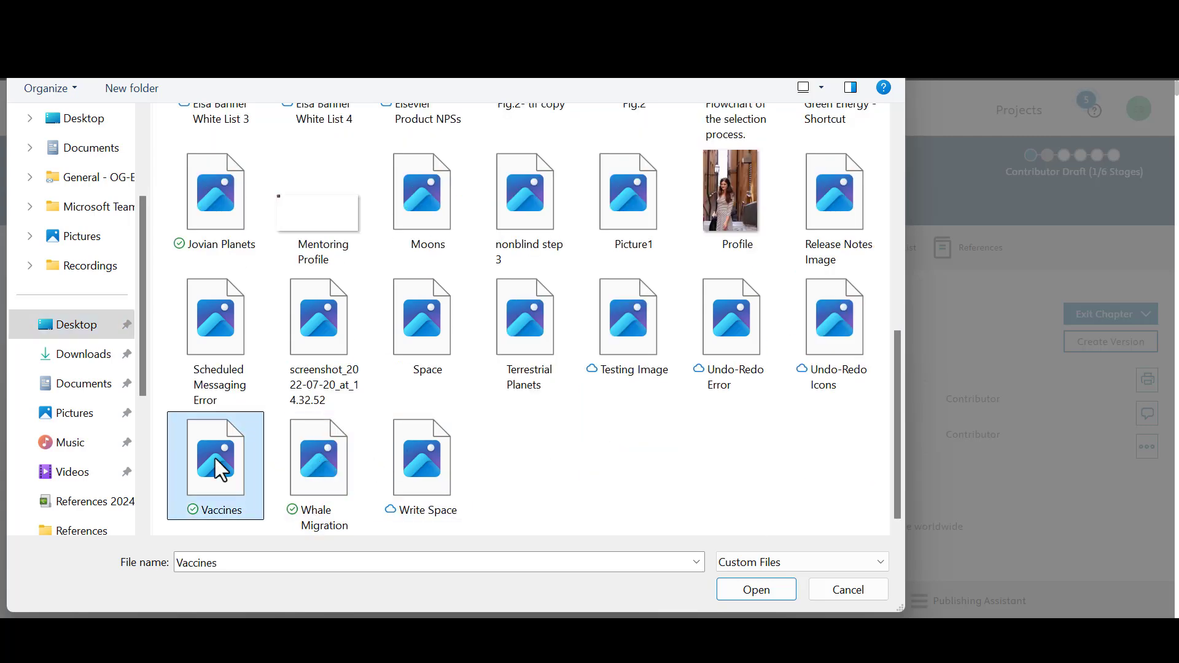
pyautogui.click(754, 591)
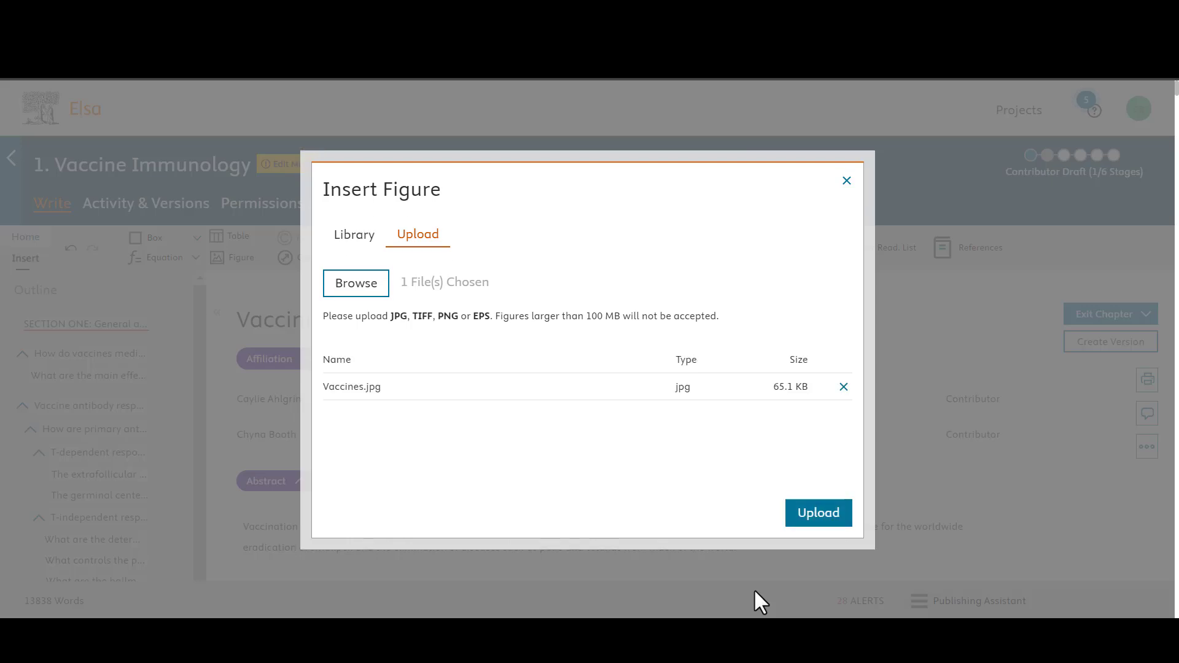
# Step: Upload Vaccines.jpg, tick it in the Library and insert it as a single figure
pyautogui.click(821, 516)
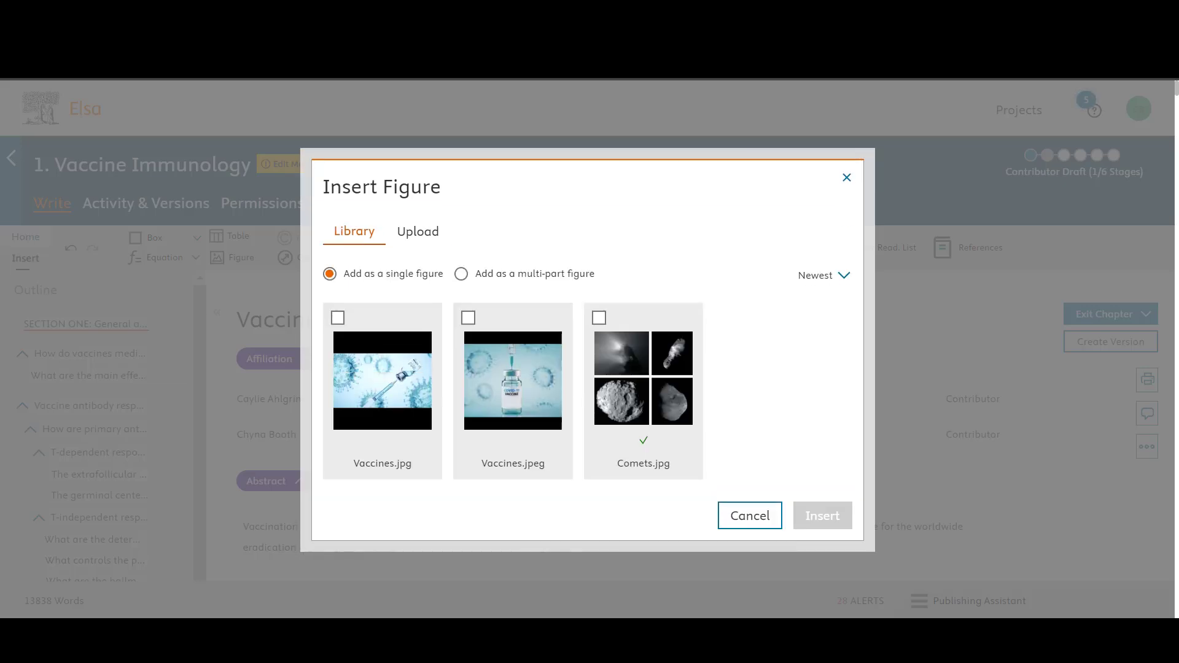
pyautogui.click(338, 318)
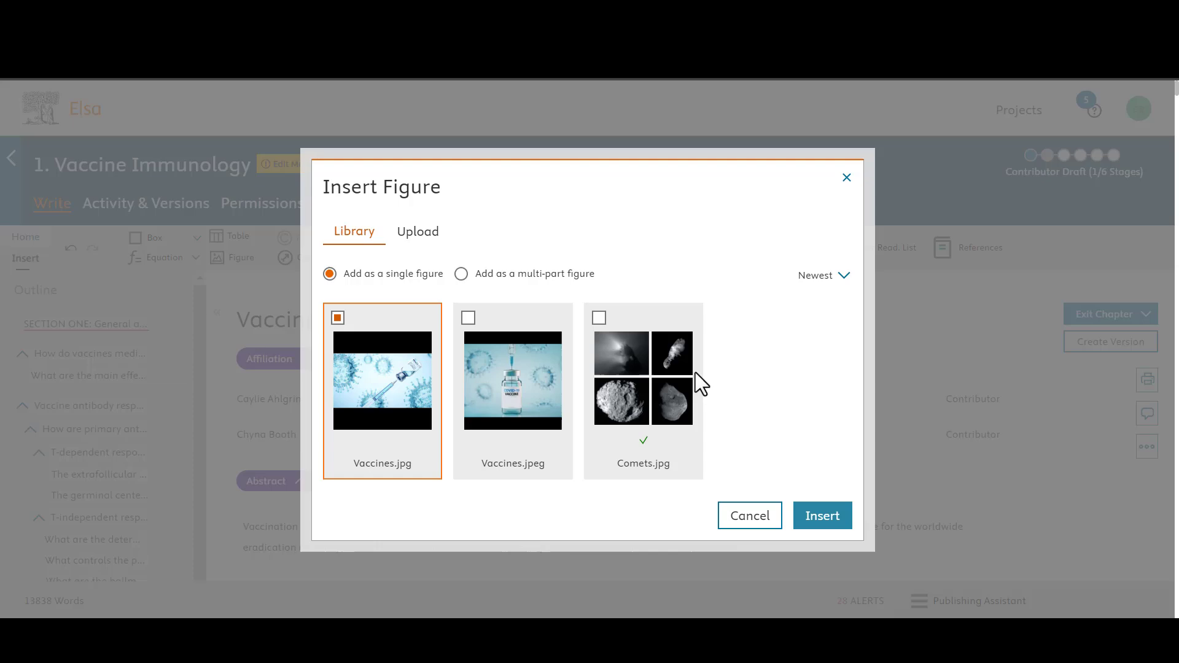
pyautogui.click(816, 527)
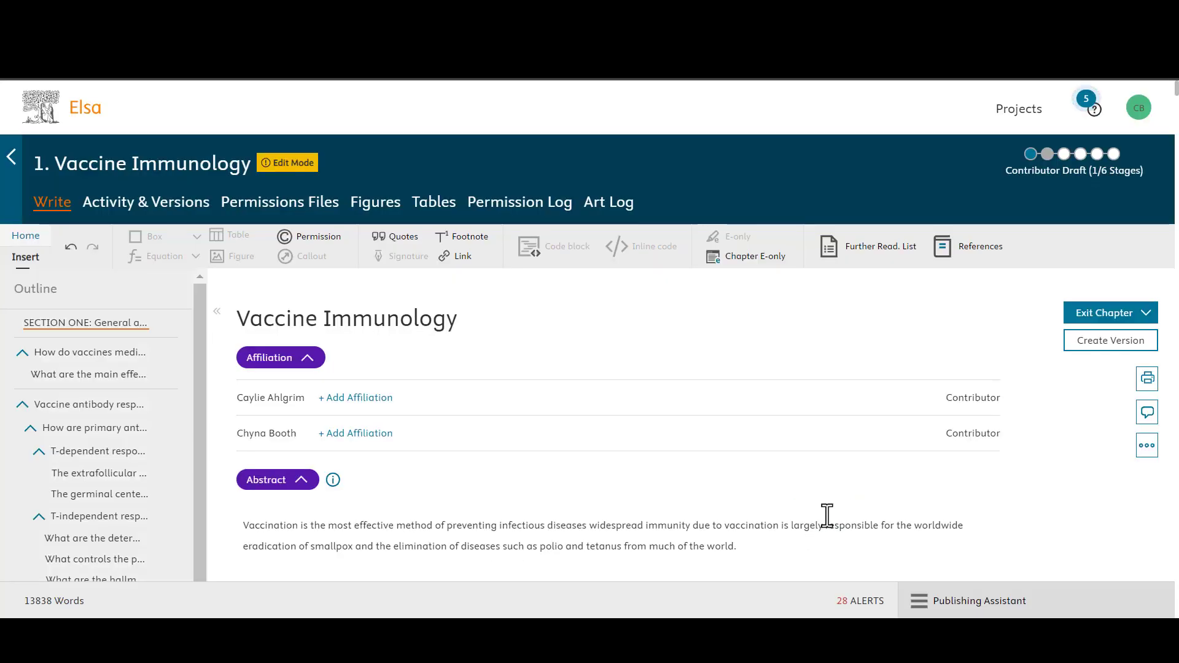
# Step: Leave the figure title and place the cursor after 'current vaccines' in the paragraph above
pyautogui.scroll(-3, 828, 515)
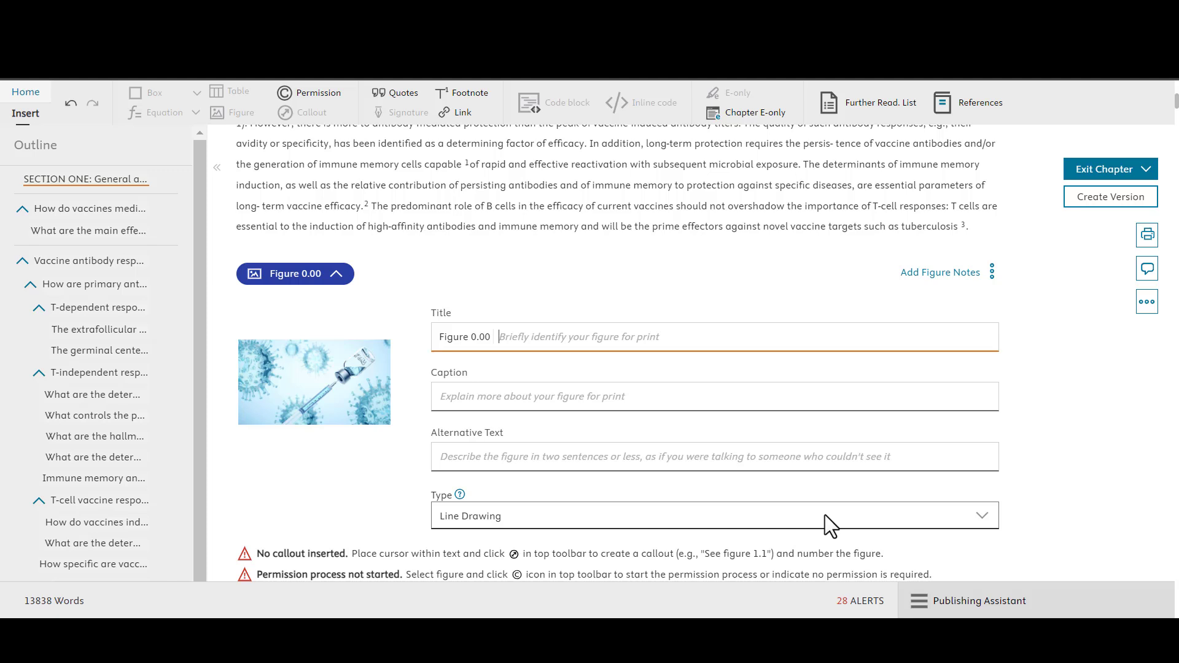
pyautogui.click(1072, 384)
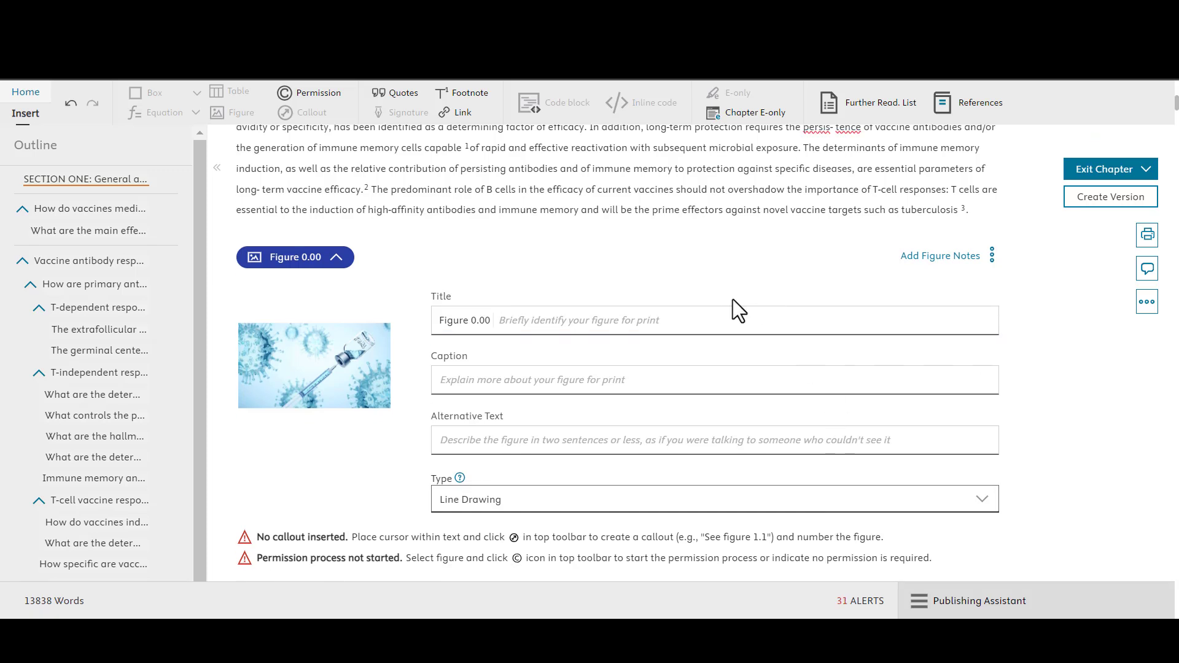
pyautogui.click(677, 192)
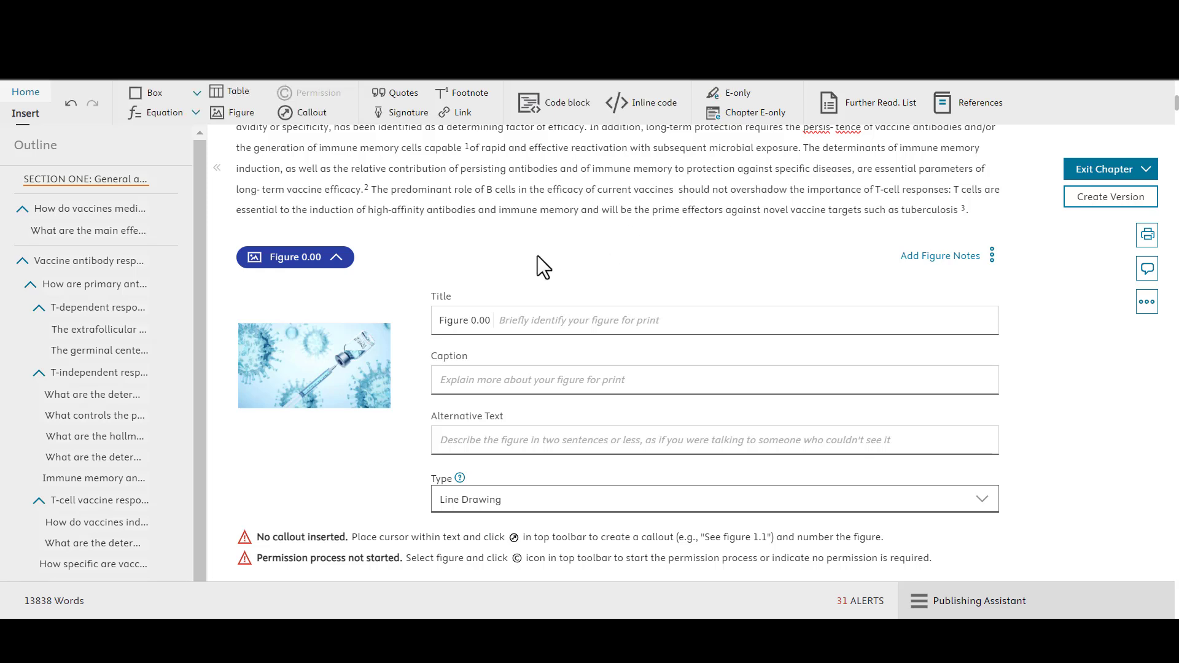
# Step: Insert a Figure callout after 'current vaccines' that links to the vaccine image
pyautogui.click(310, 117)
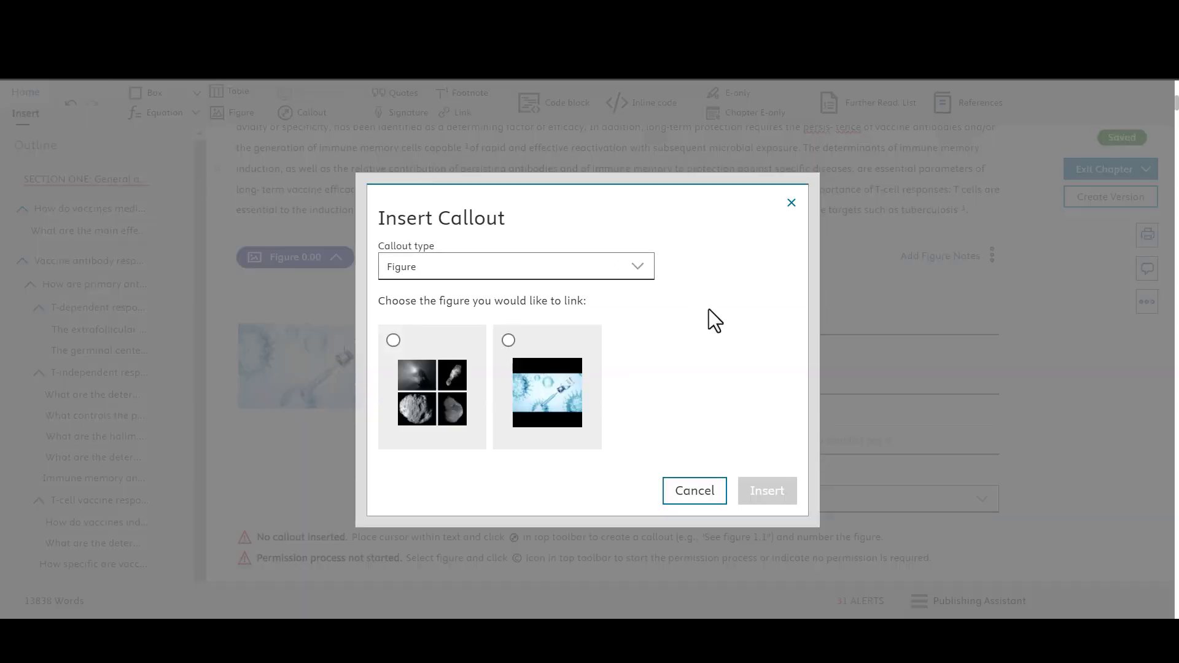
pyautogui.click(649, 270)
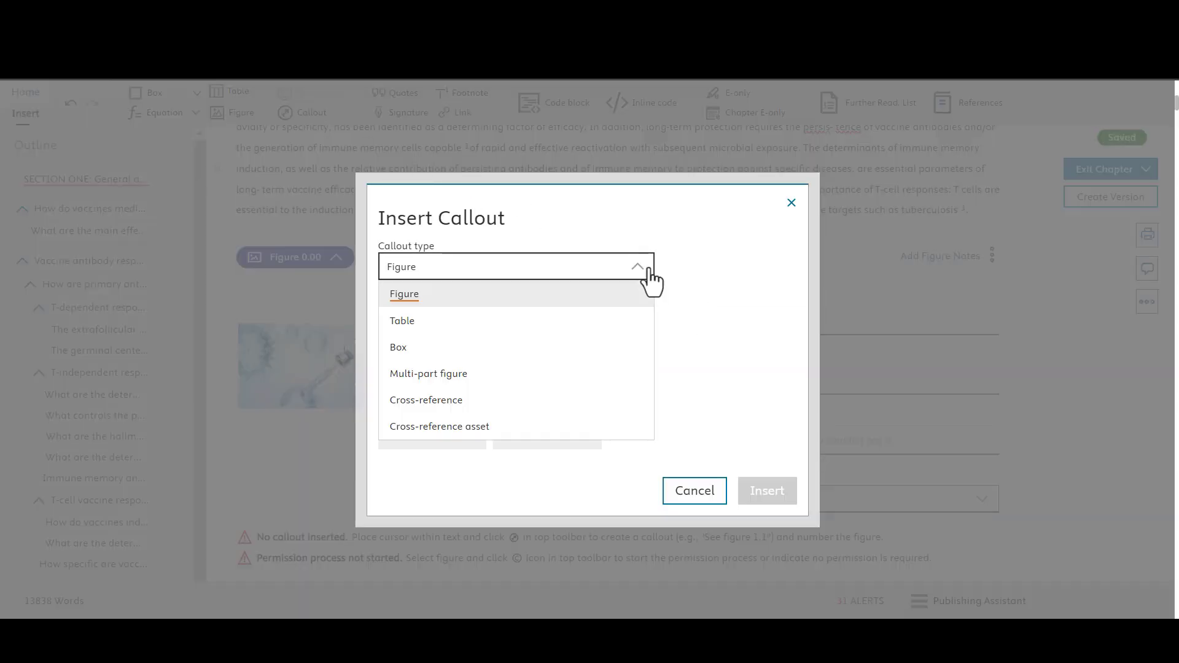
pyautogui.click(560, 303)
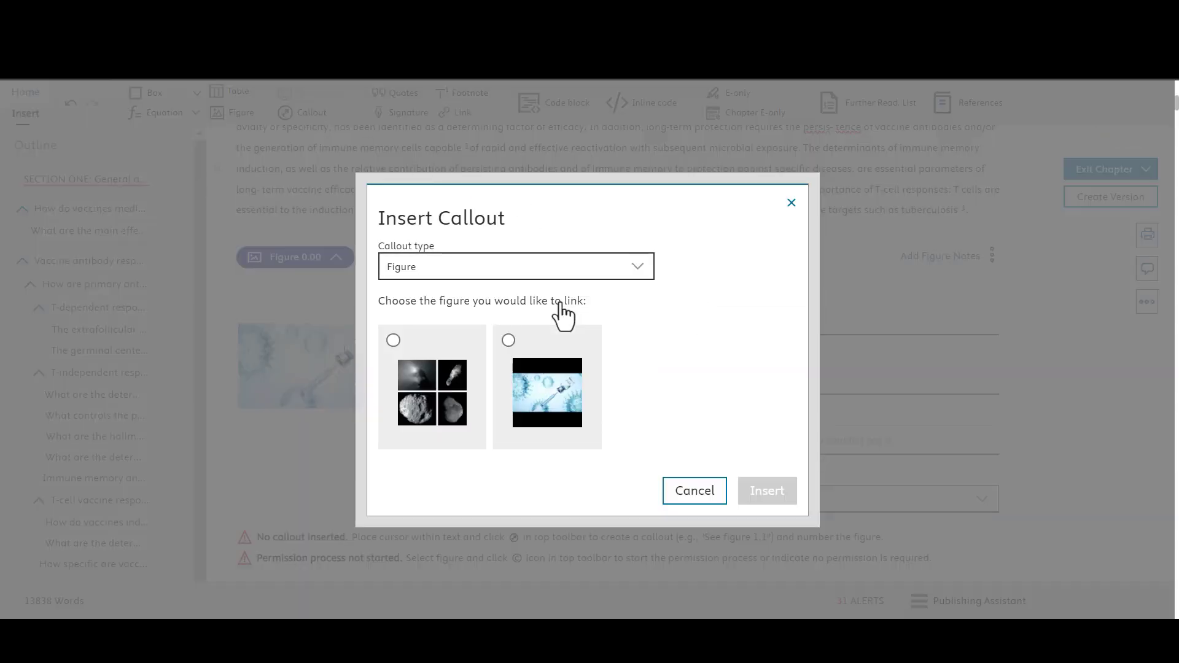
pyautogui.click(511, 342)
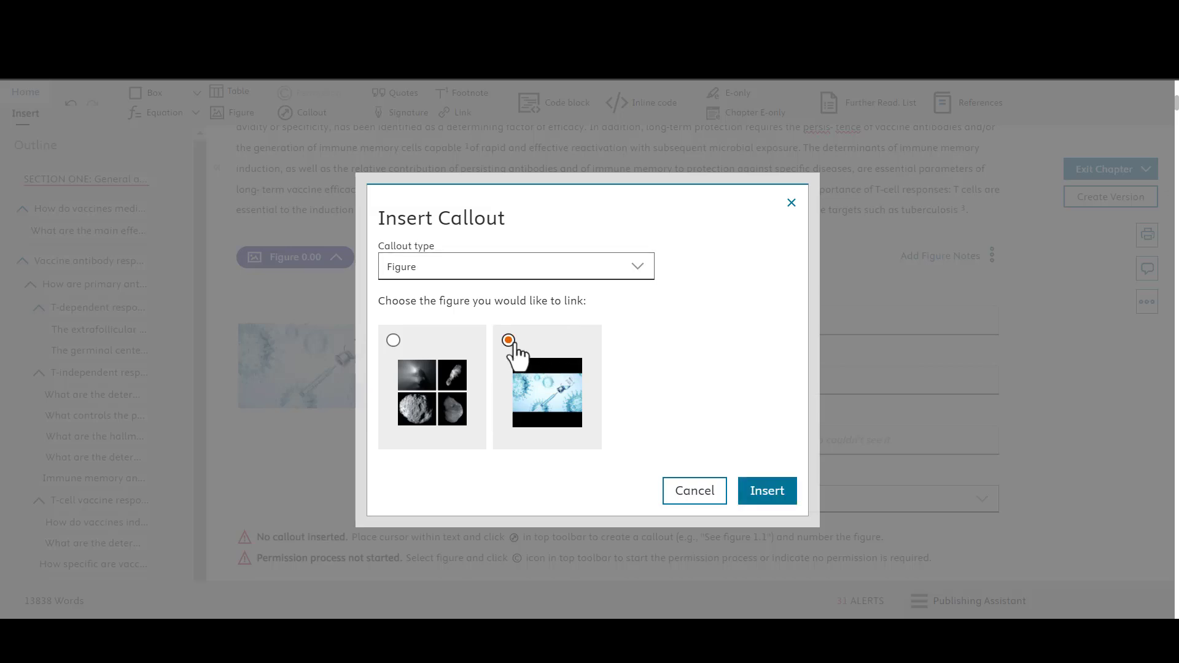
pyautogui.click(768, 491)
pyautogui.click(702, 341)
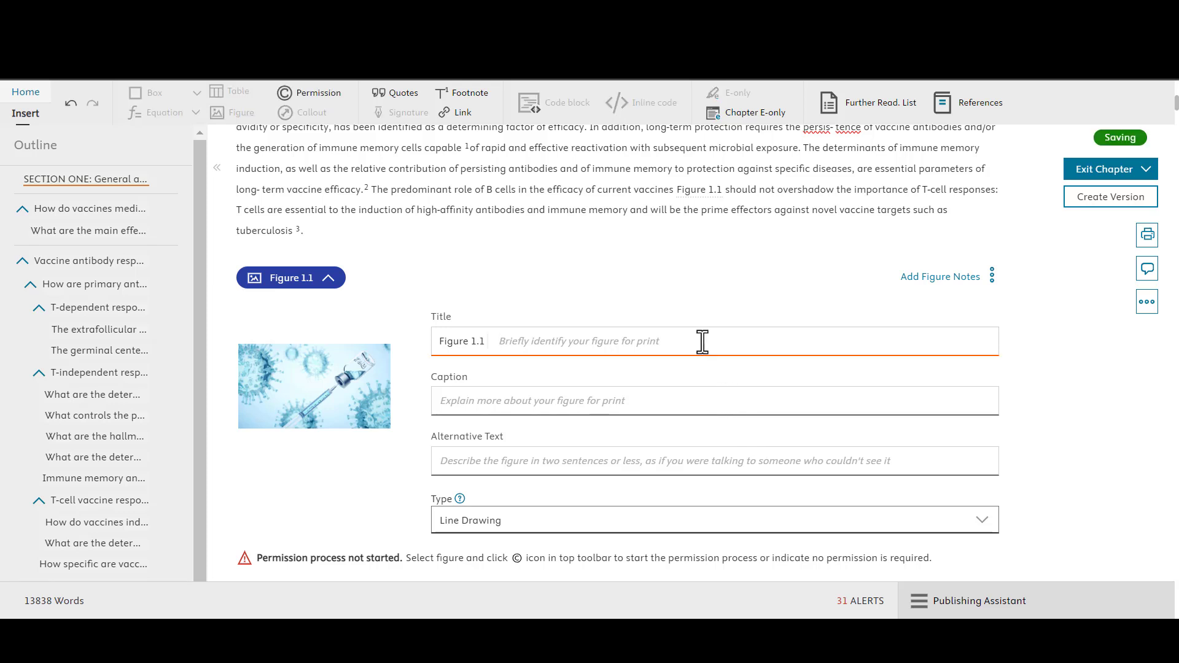
# Step: Give the figure the title 'Vaccinology' and the caption 'Image of a vaccine'
pyautogui.write('Vaccinology')
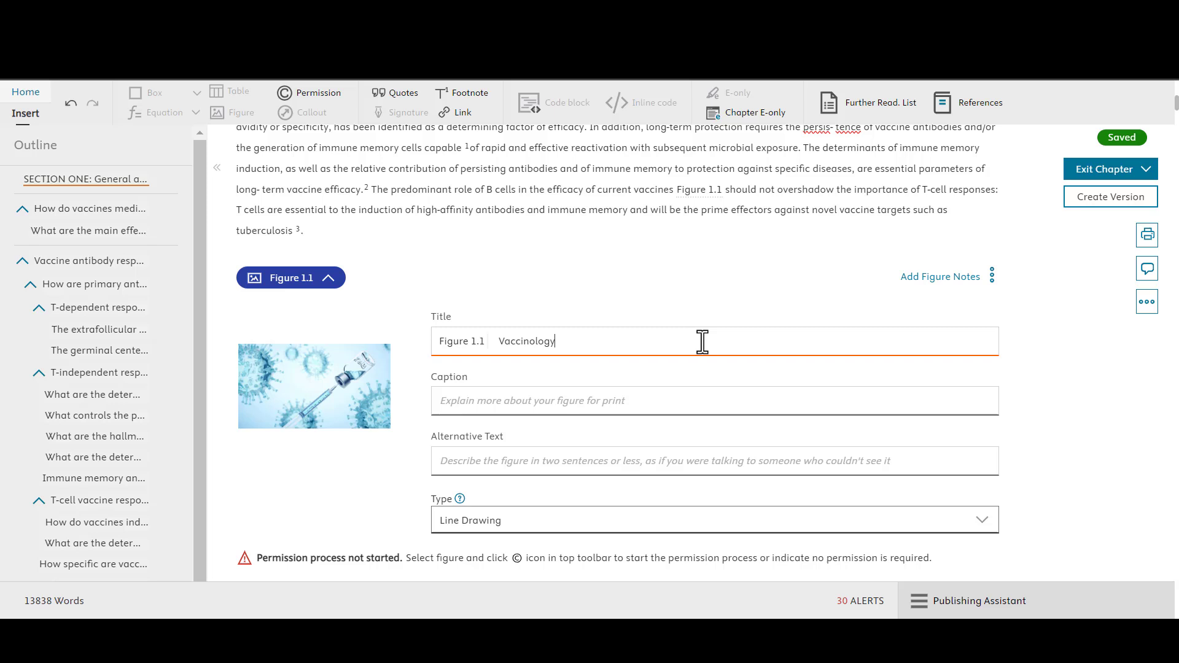
pyautogui.click(713, 392)
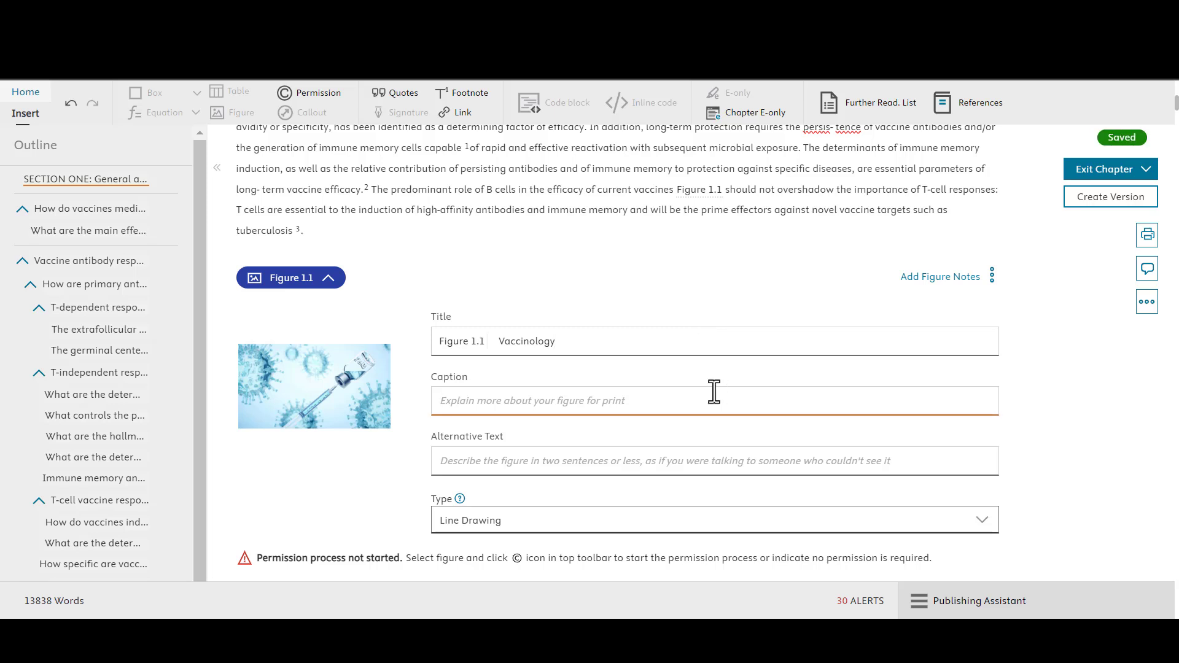
pyautogui.write('Image of a vaccine')
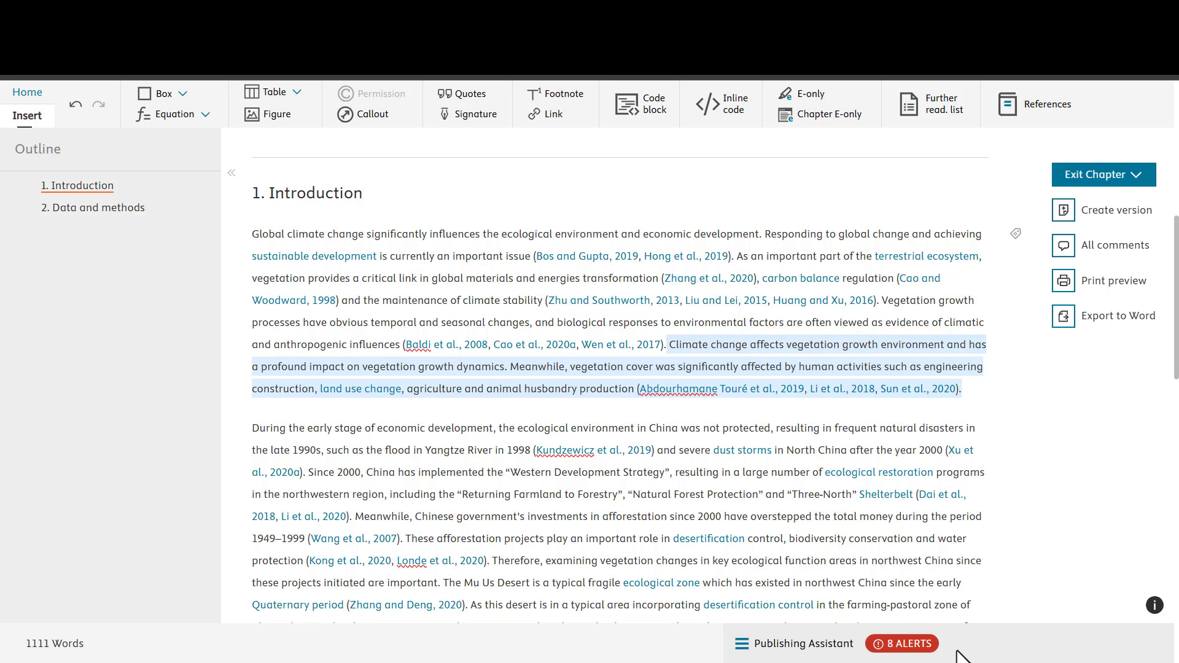
# Step: In the publishing alerts checklist, expand the Figures, Allotments, Abstract and References alerts
pyautogui.click(929, 650)
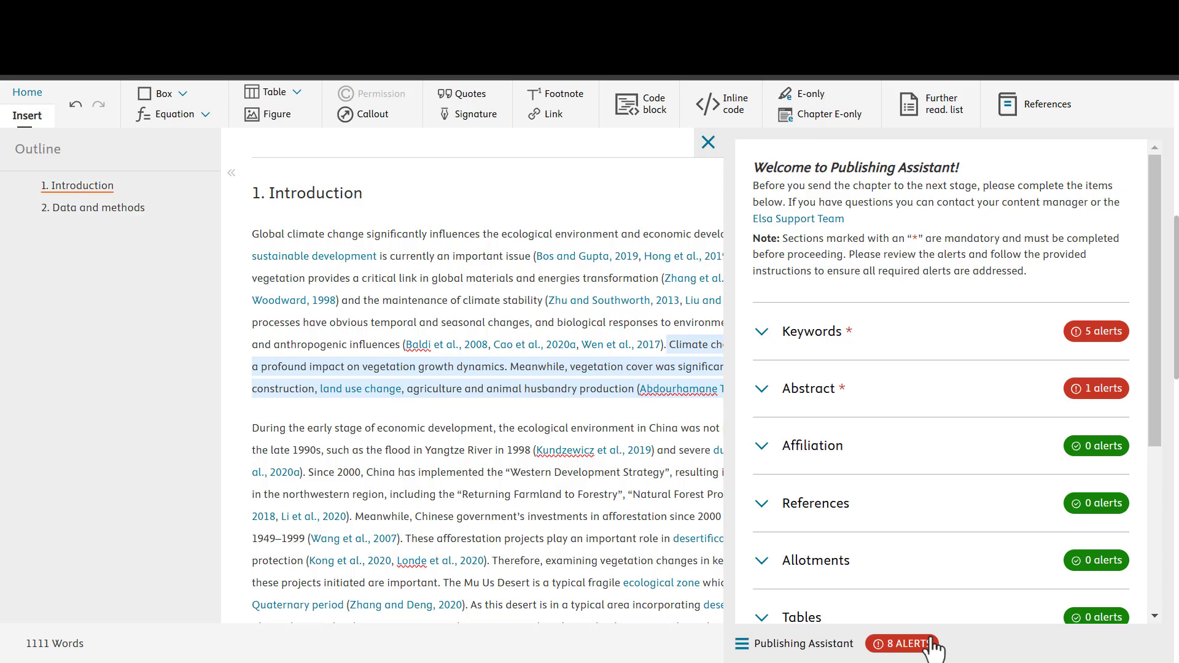
pyautogui.scroll(-5, 956, 576)
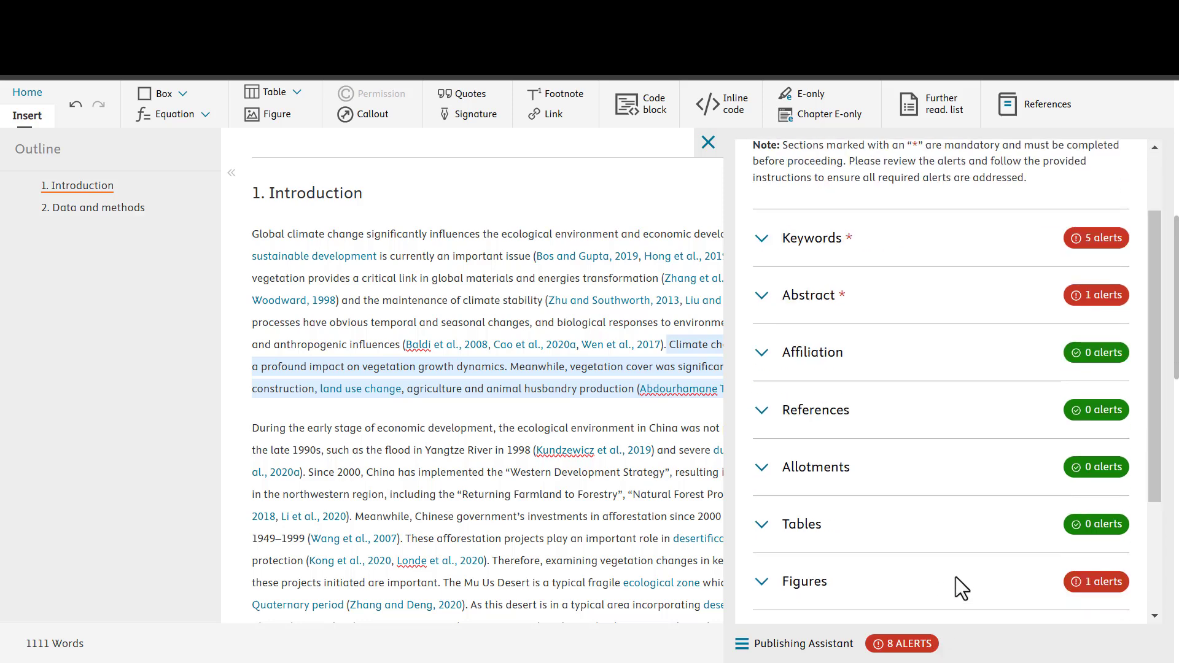
pyautogui.click(821, 405)
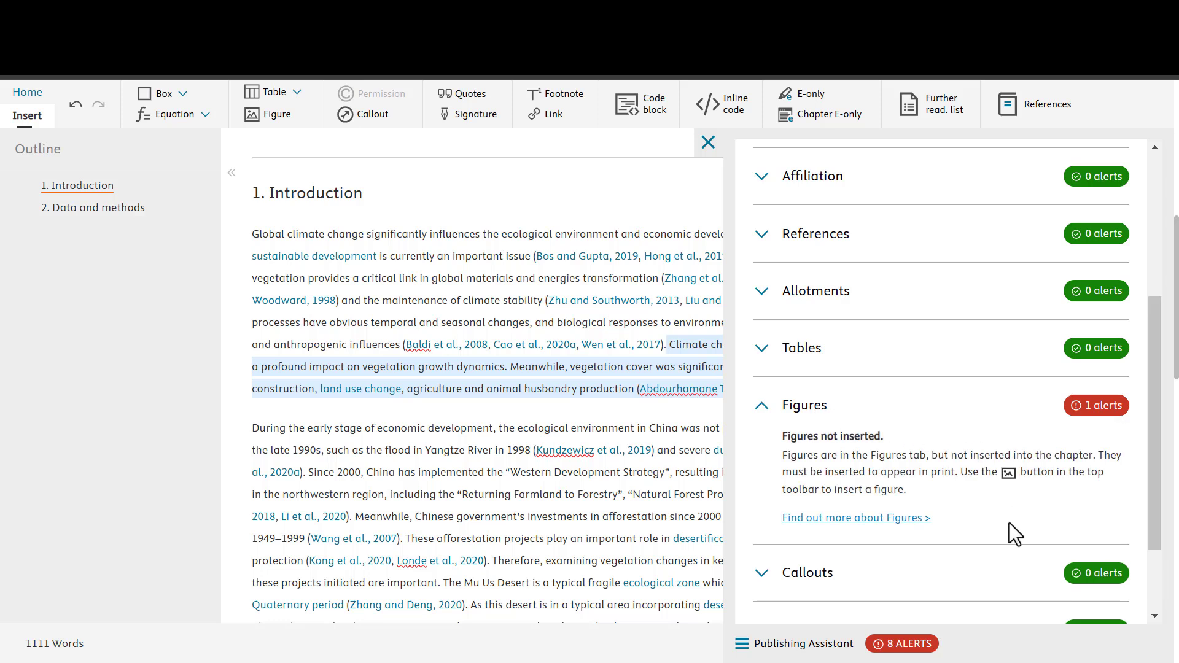
pyautogui.click(817, 292)
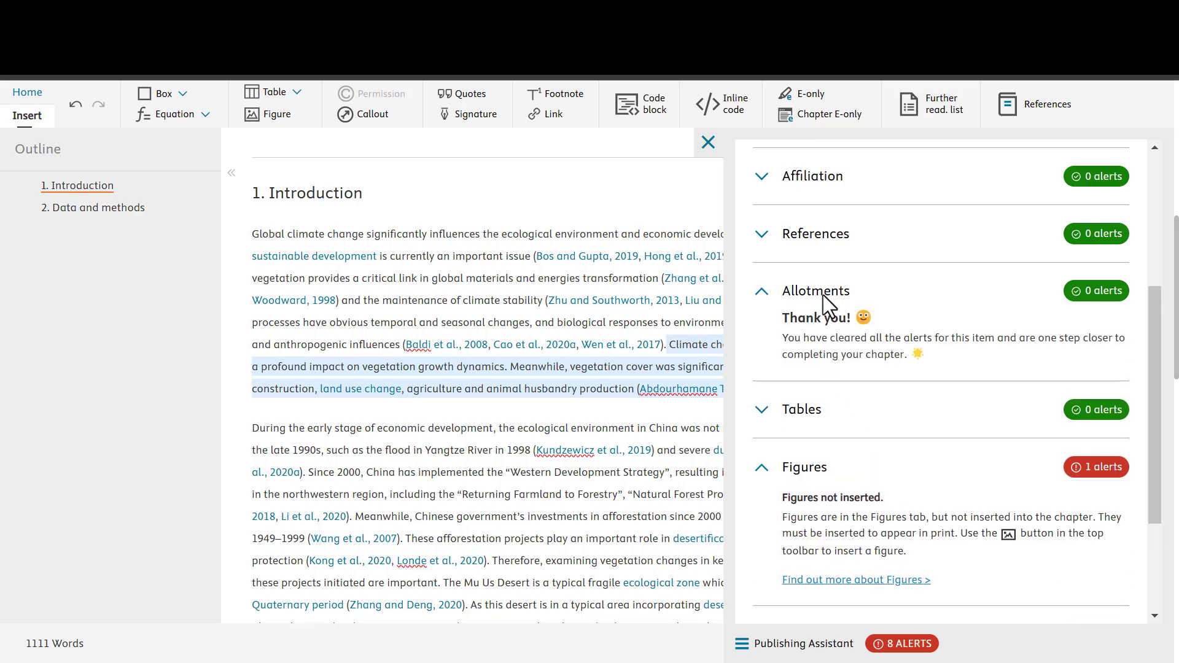
pyautogui.scroll(3, 867, 309)
pyautogui.click(835, 311)
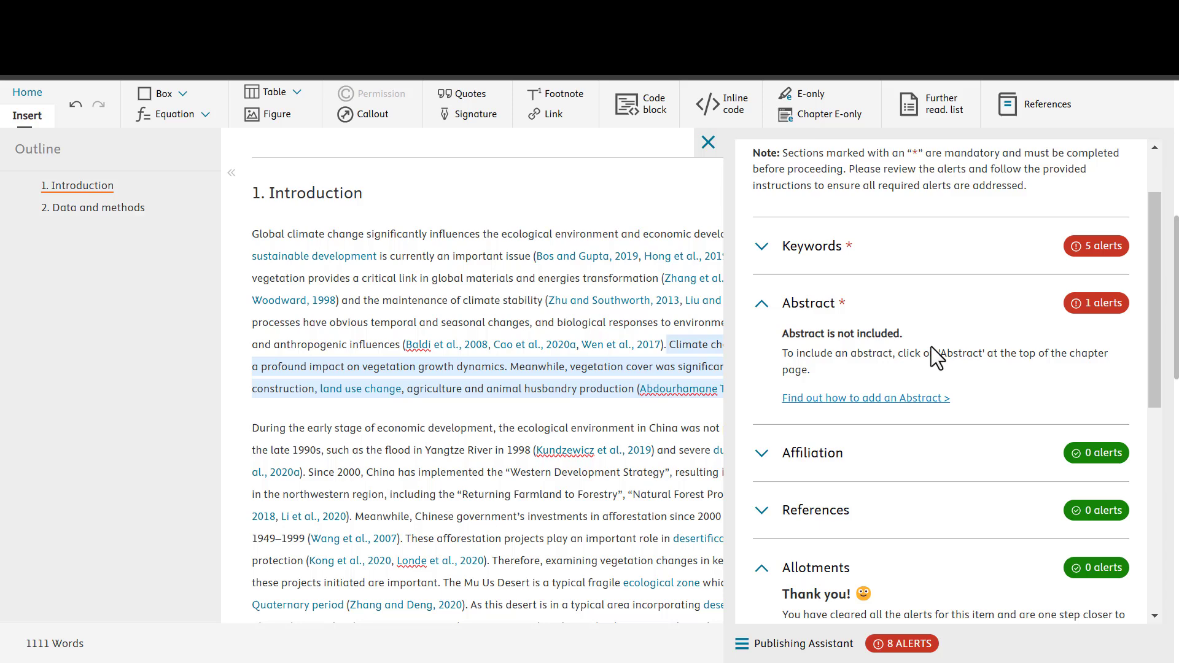
pyautogui.click(833, 515)
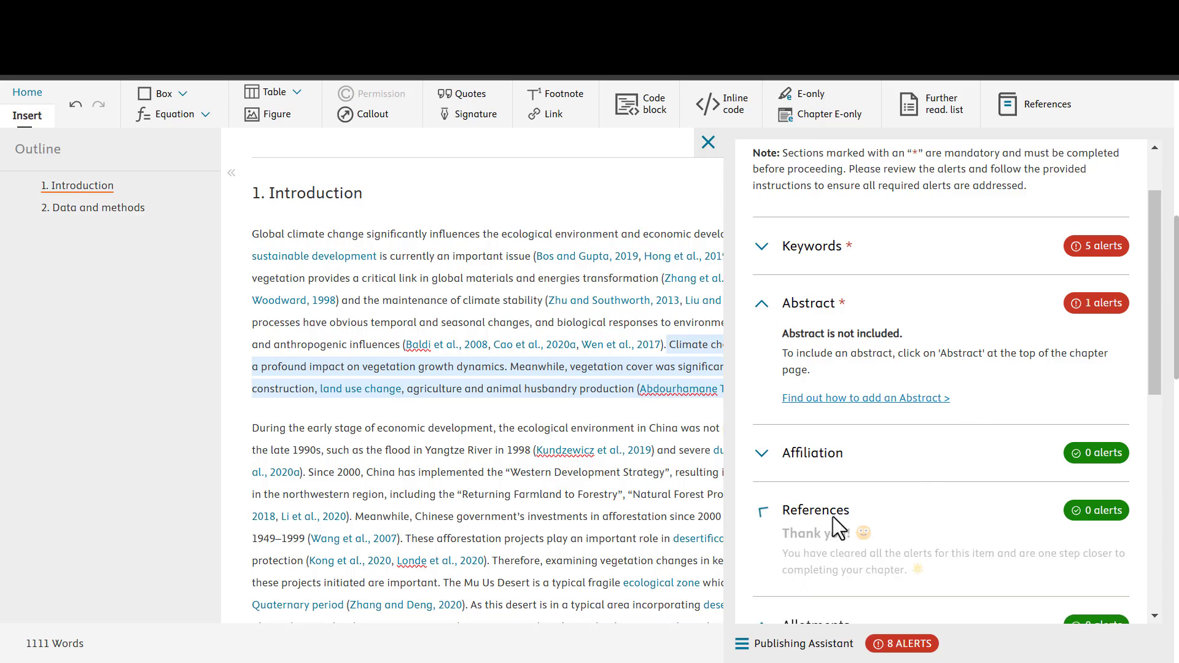
pyautogui.scroll(-2, 953, 497)
pyautogui.scroll(-2, 954, 498)
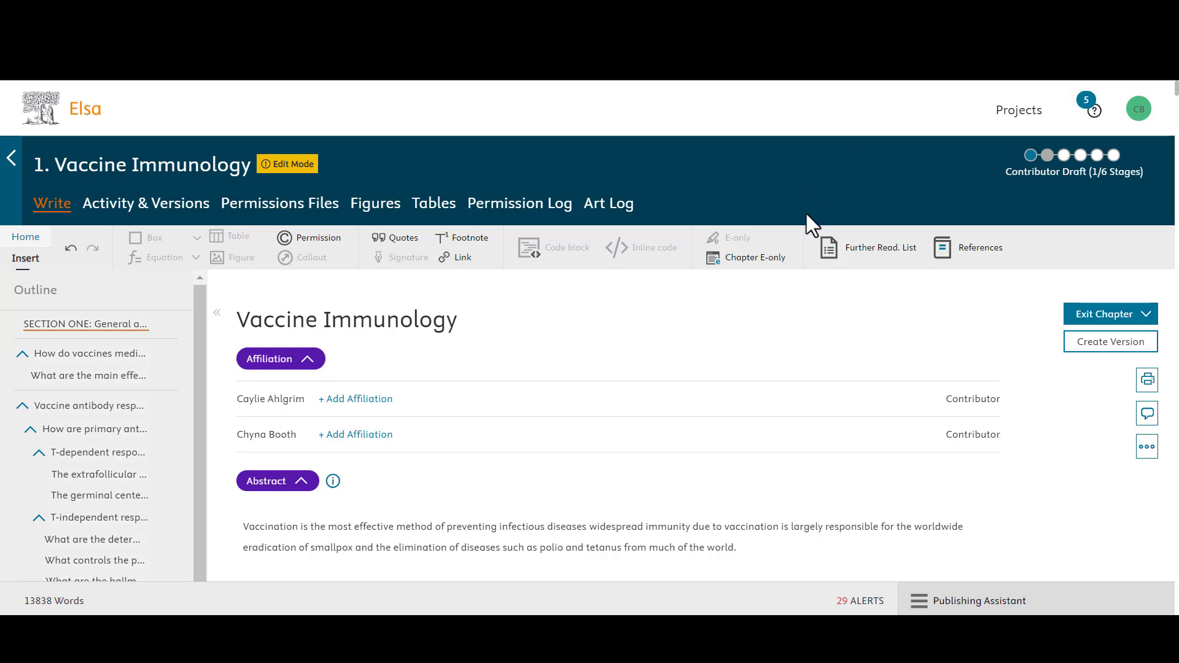
# Step: Paste the 3GPP Release 16 technical report citation as a new reference and insert it
pyautogui.click(963, 263)
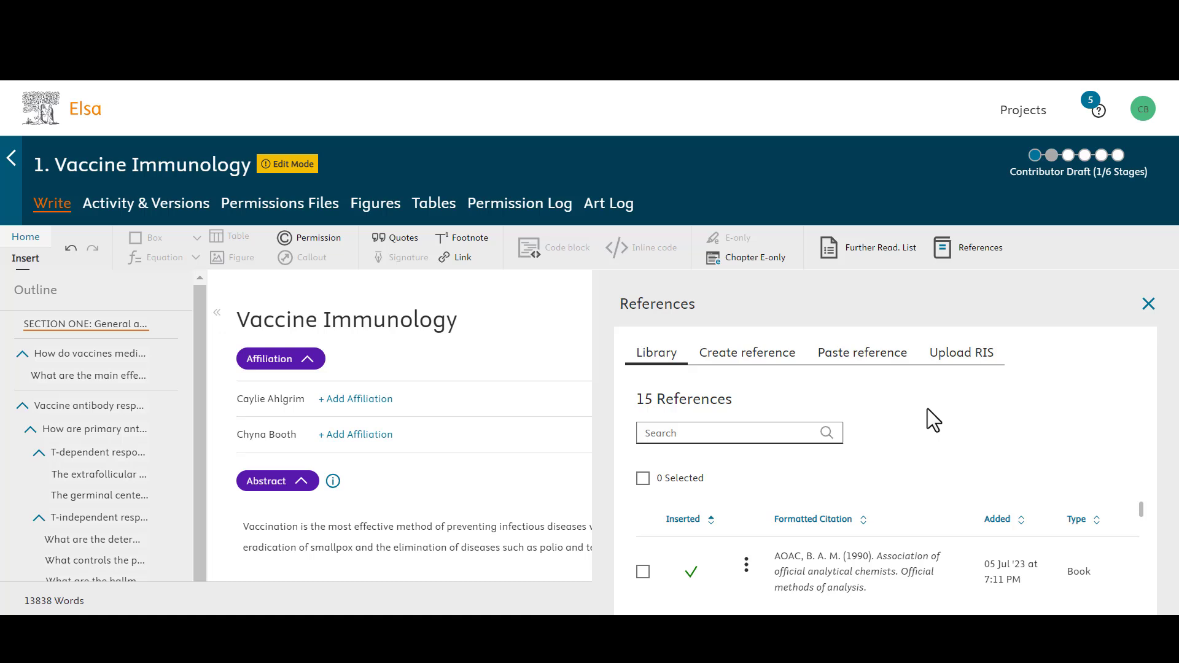
pyautogui.click(748, 366)
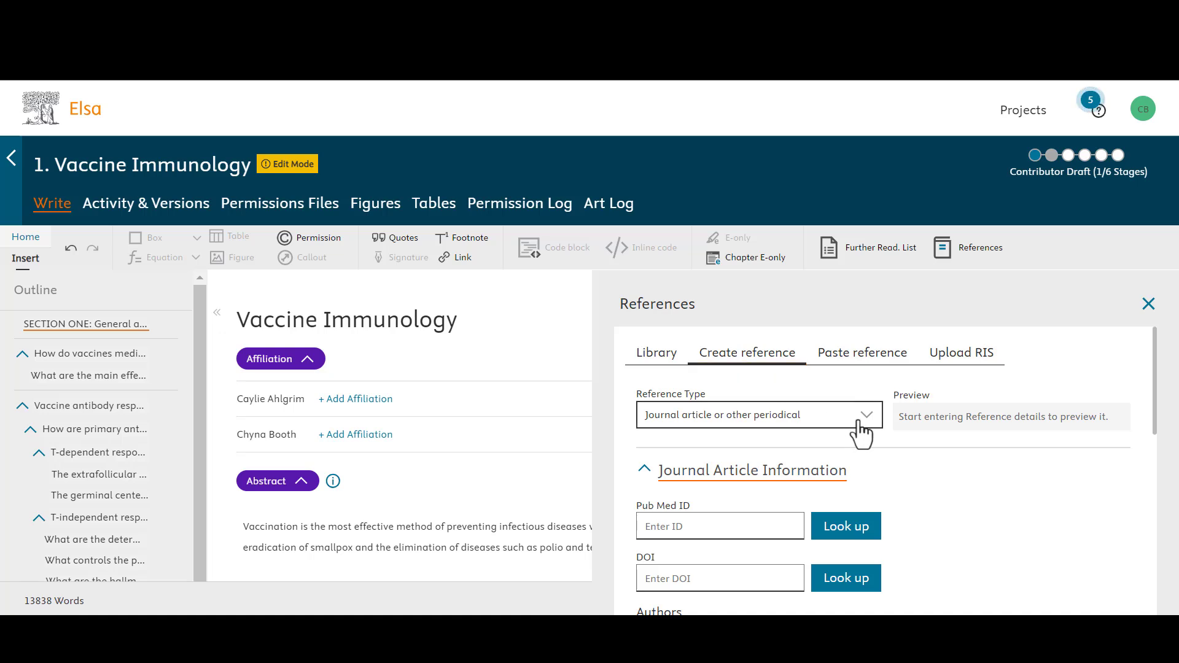
pyautogui.click(871, 366)
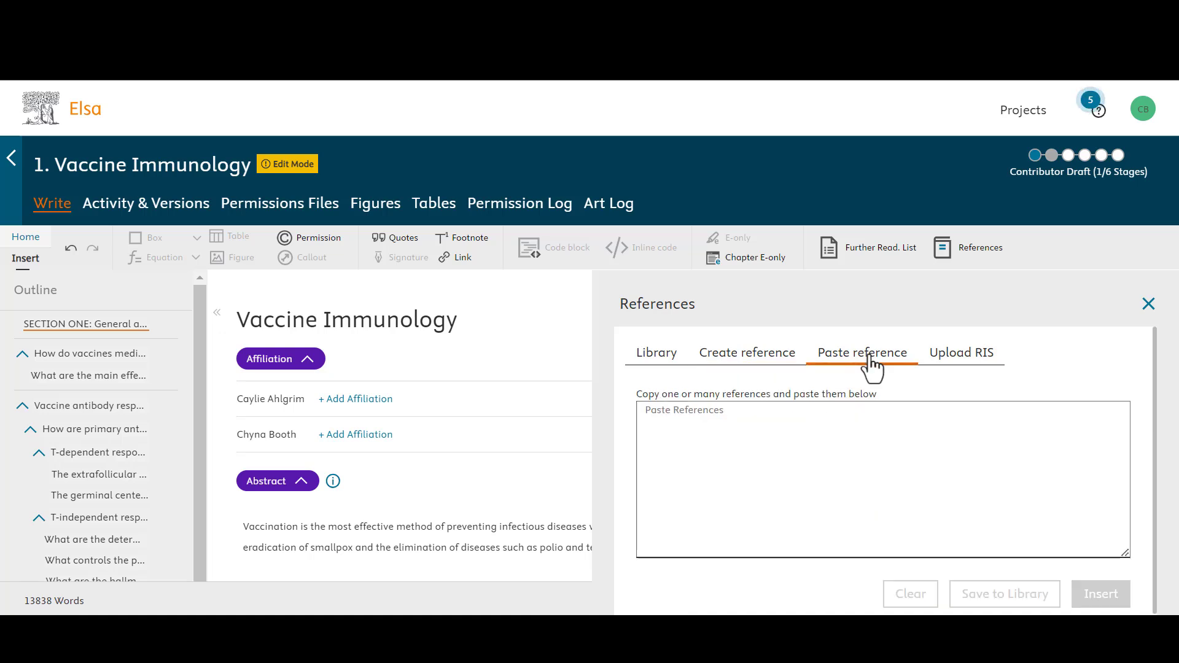
pyautogui.click(878, 447)
pyautogui.write('Third Generation Partnership Project, "Technical Report 21.916, v16.2.0, Release 16 Description; Summary of Rel-16 Work Items," 2022.')
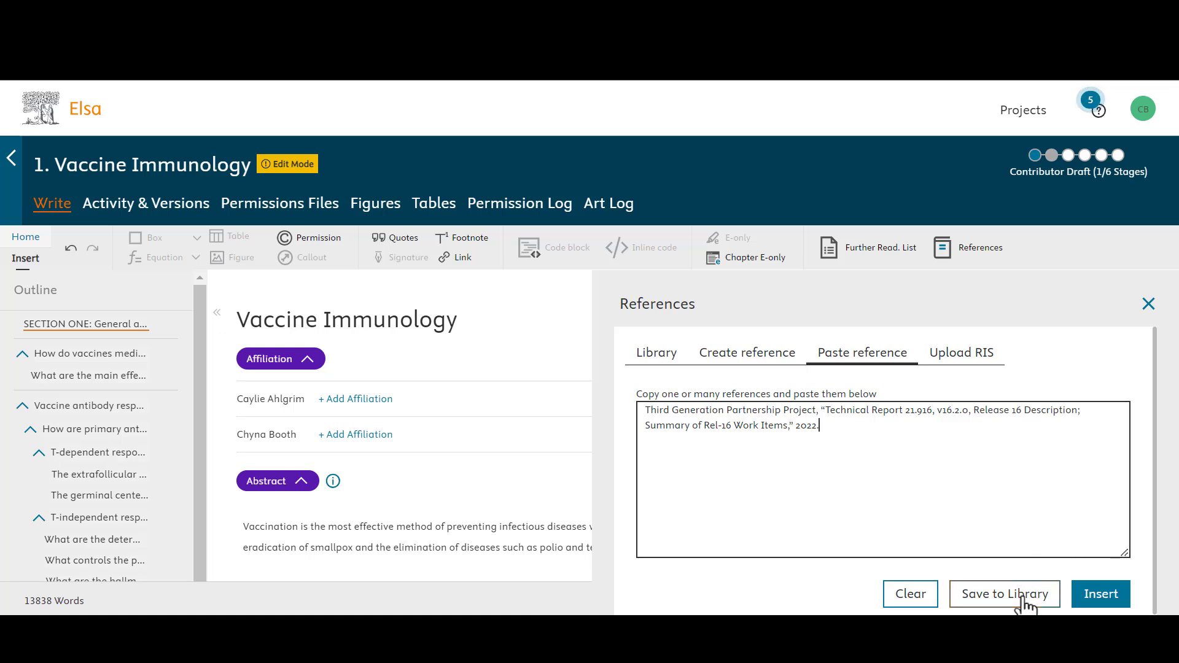
pyautogui.click(1099, 596)
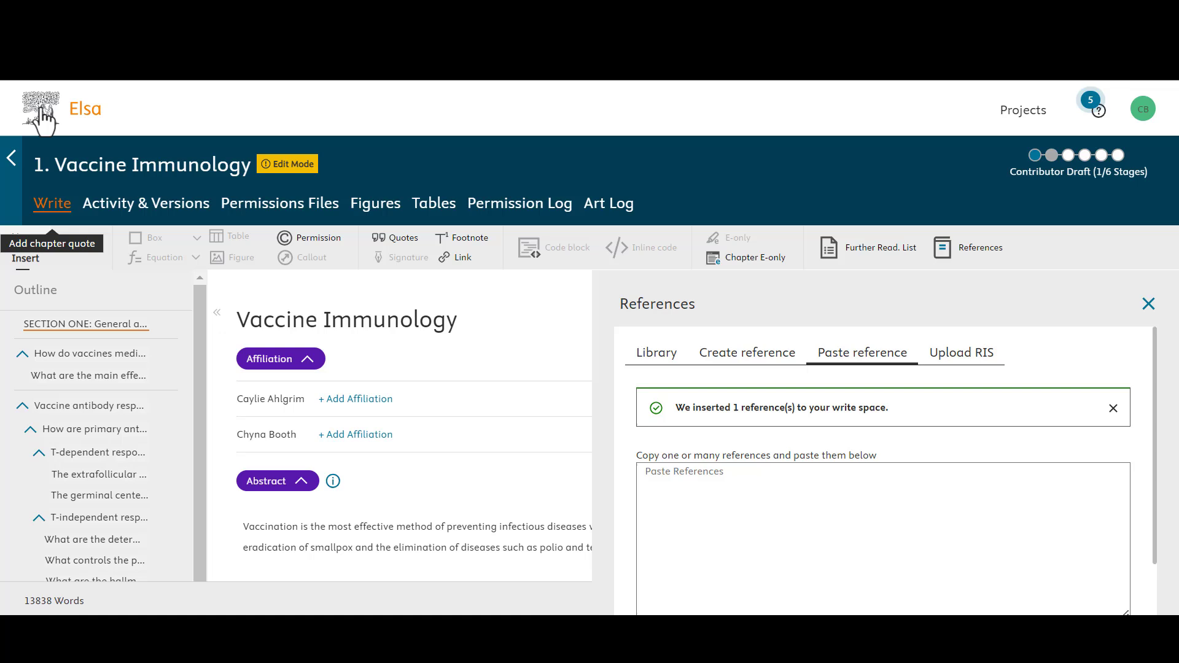
# Step: Open the AOAC reference from the library for editing, accepting the cited-reference warning
pyautogui.click(971, 362)
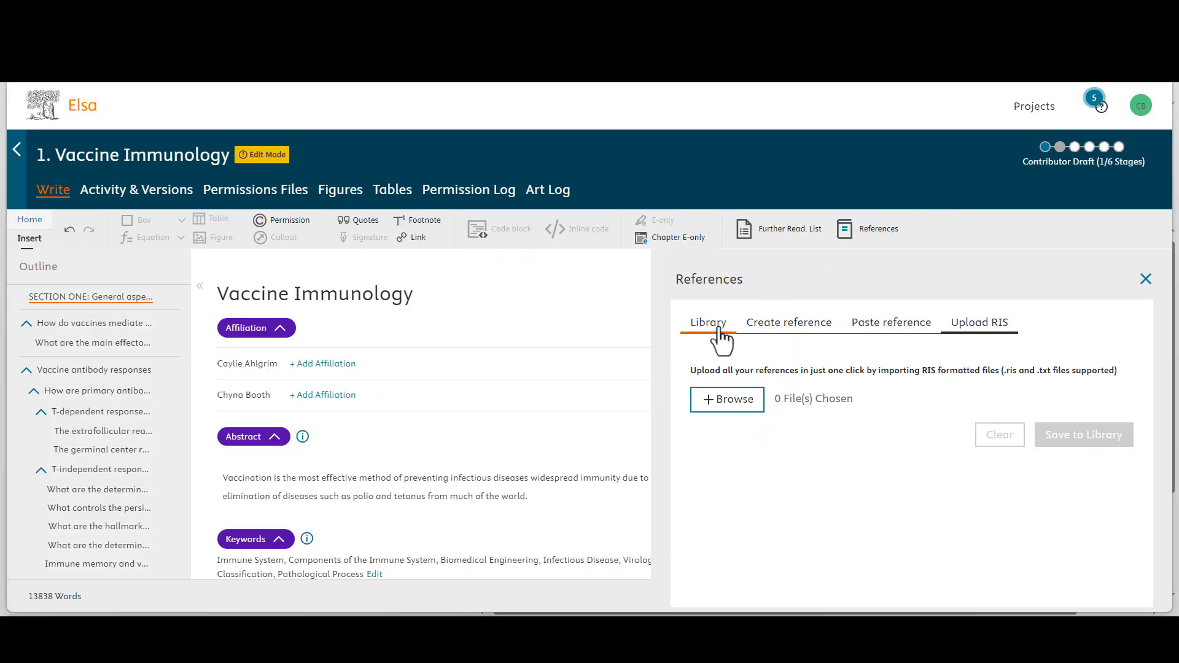
pyautogui.click(719, 331)
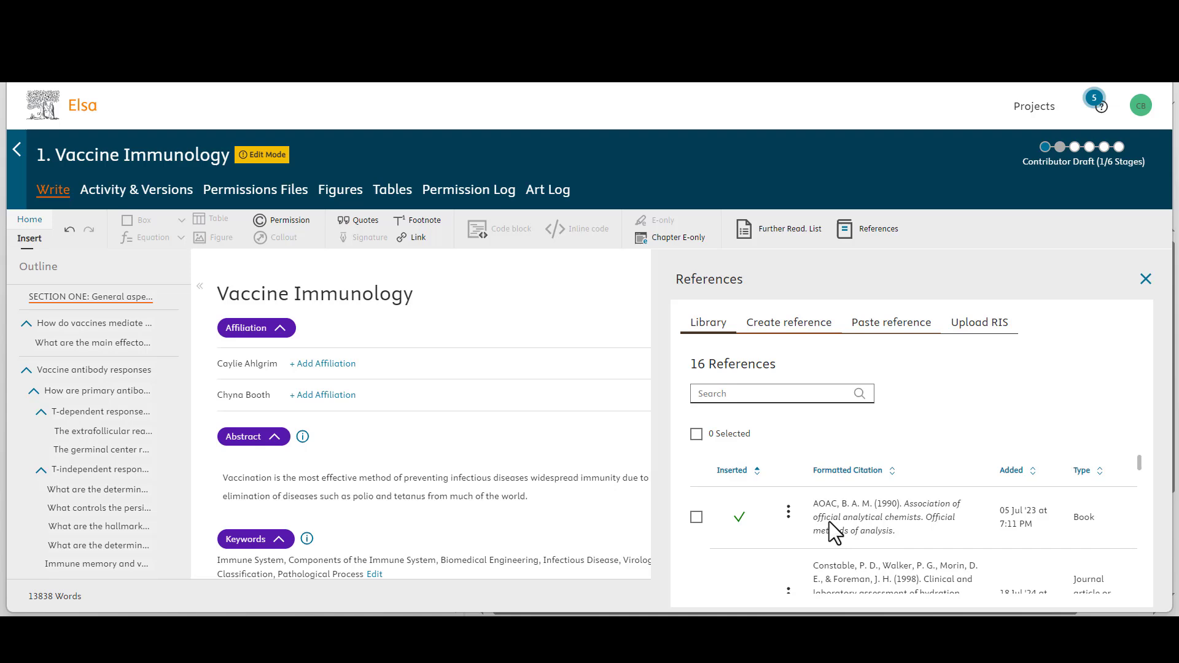
pyautogui.click(789, 521)
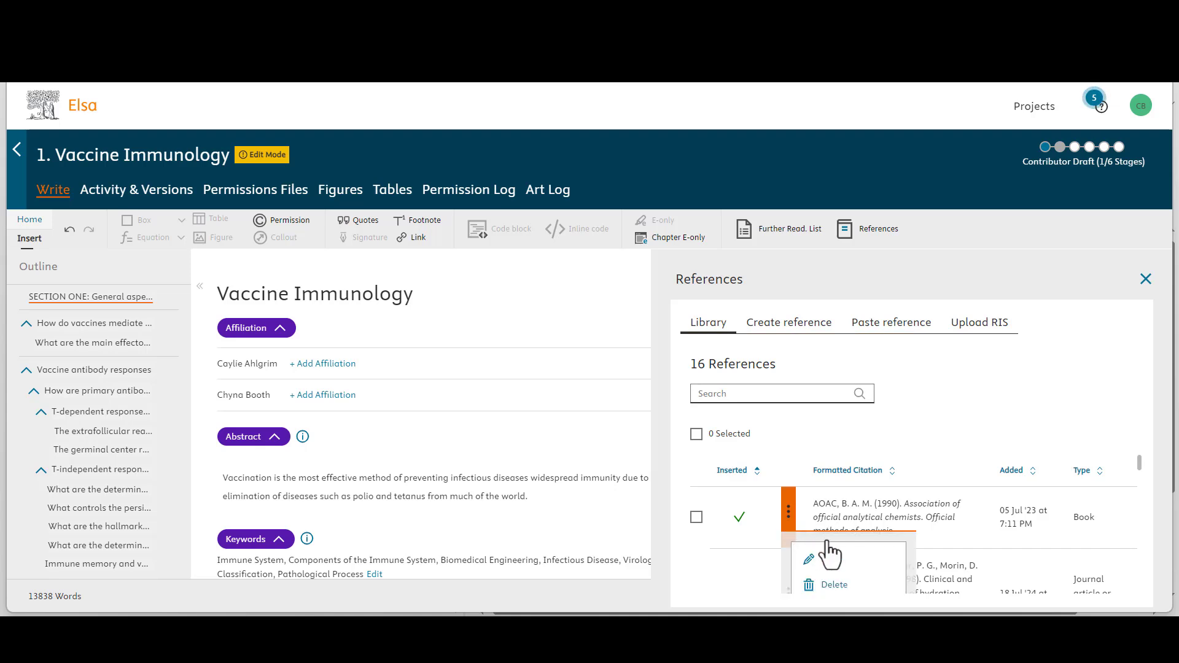
pyautogui.scroll(-1, 826, 556)
pyautogui.scroll(2, 828, 522)
pyautogui.click(826, 560)
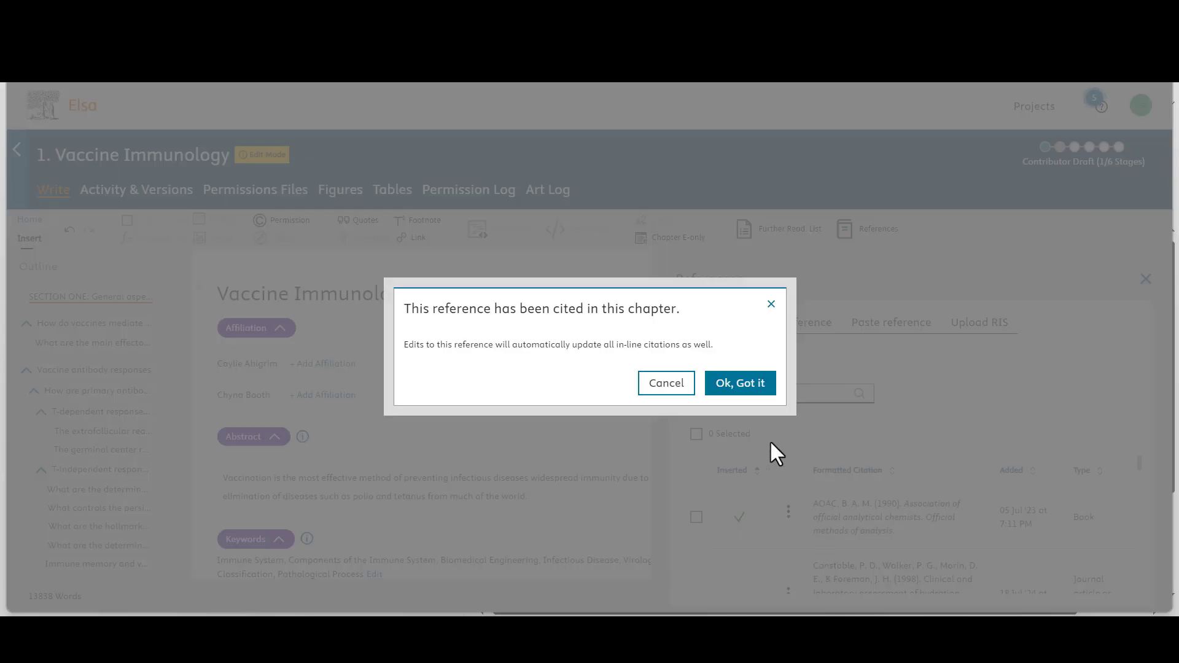
pyautogui.click(749, 387)
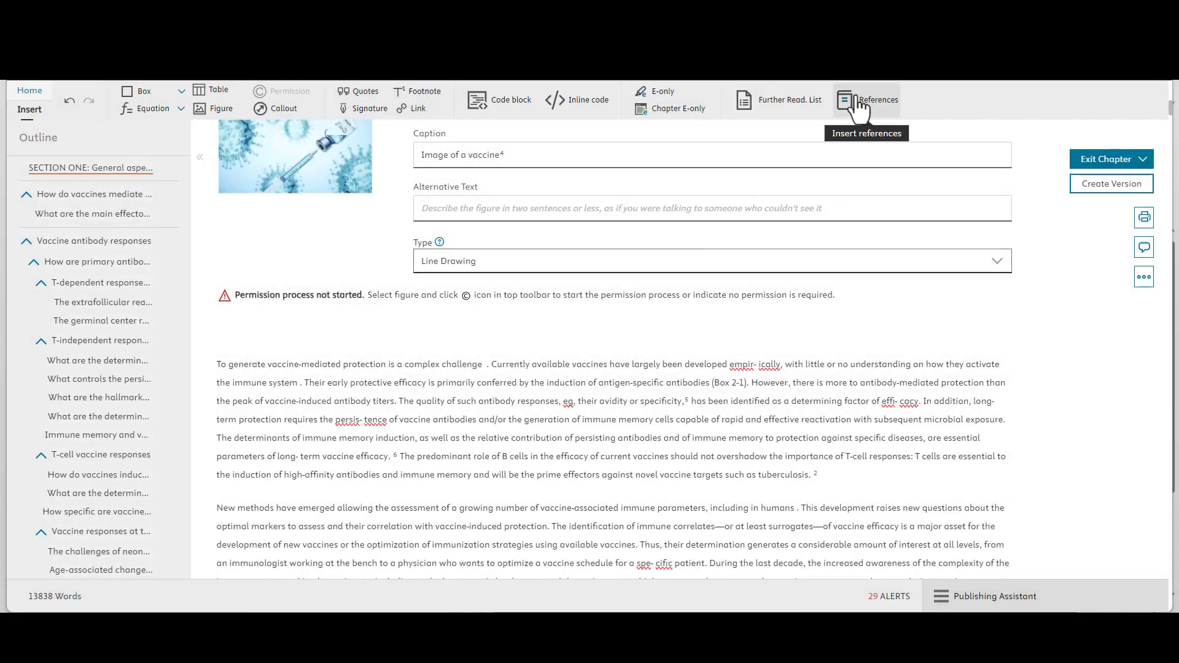
# Step: Insert the AOAC book reference from the library into the chapter text, then close the panel
pyautogui.click(857, 104)
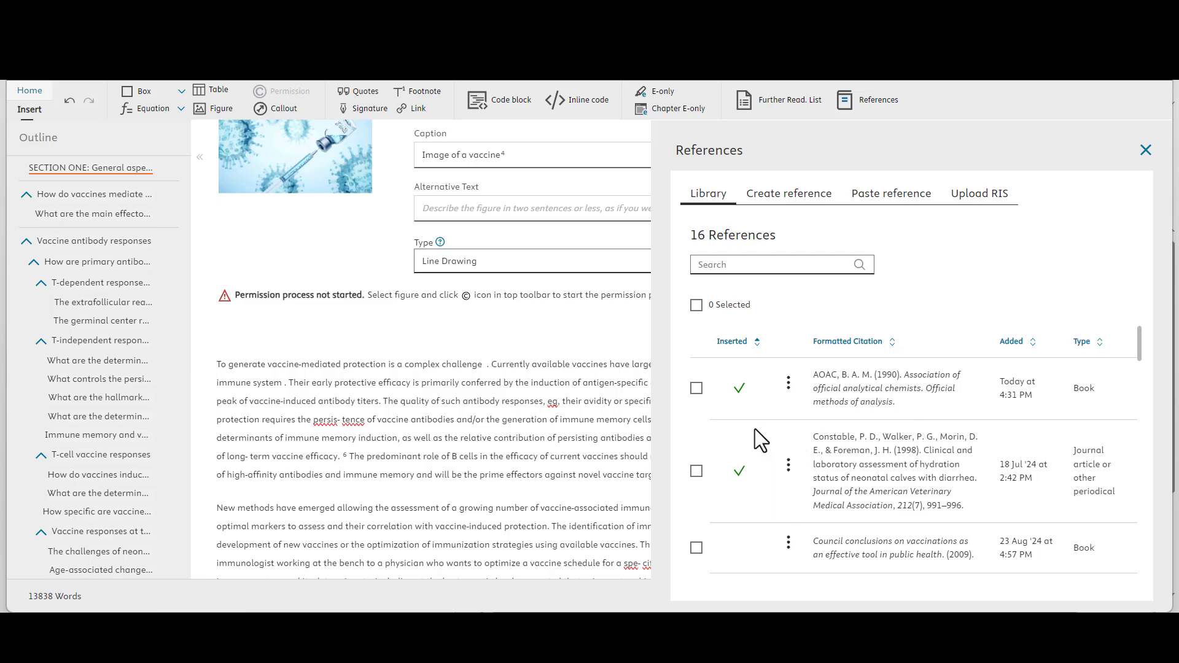
pyautogui.click(696, 390)
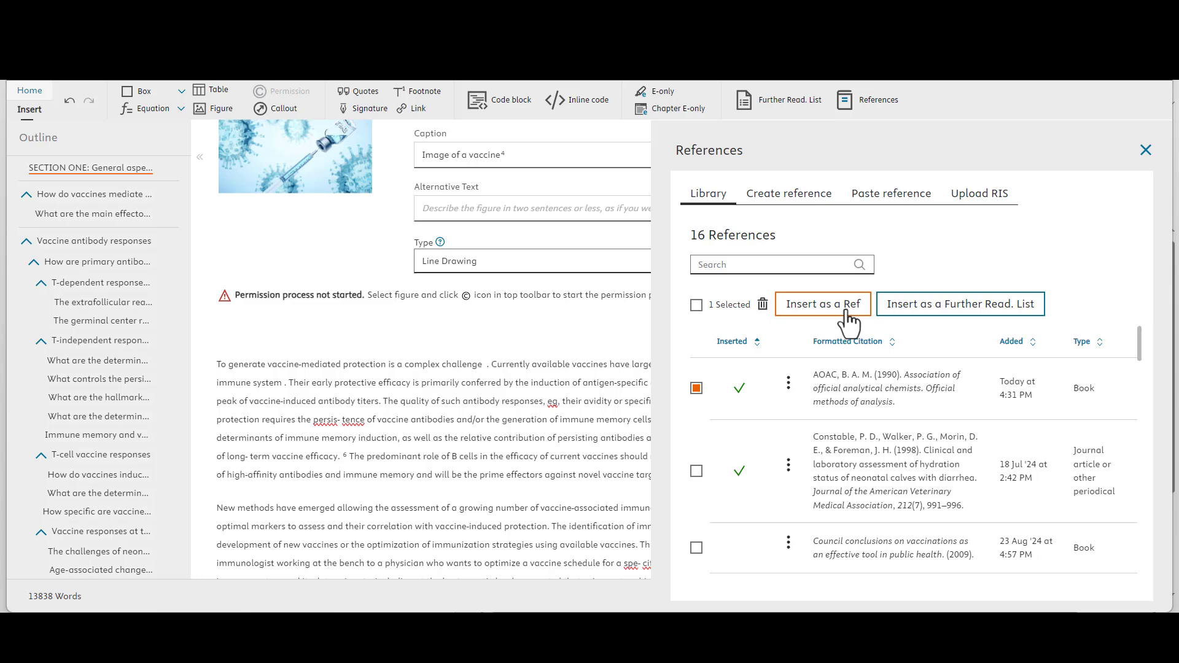
pyautogui.click(788, 383)
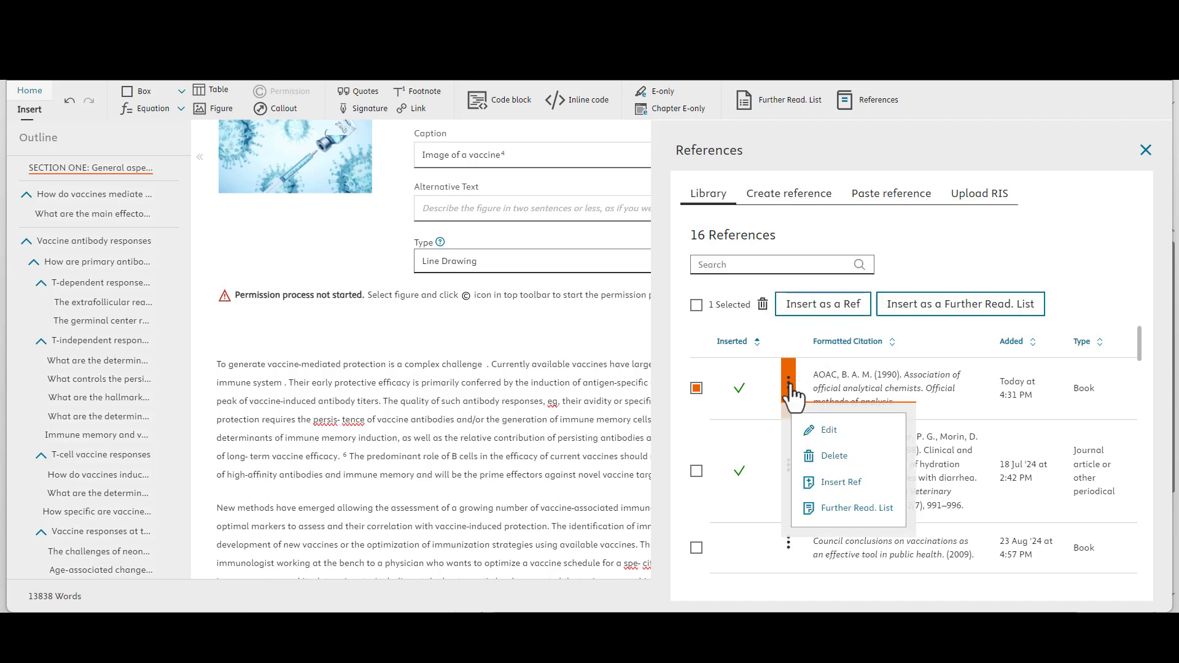
pyautogui.click(840, 482)
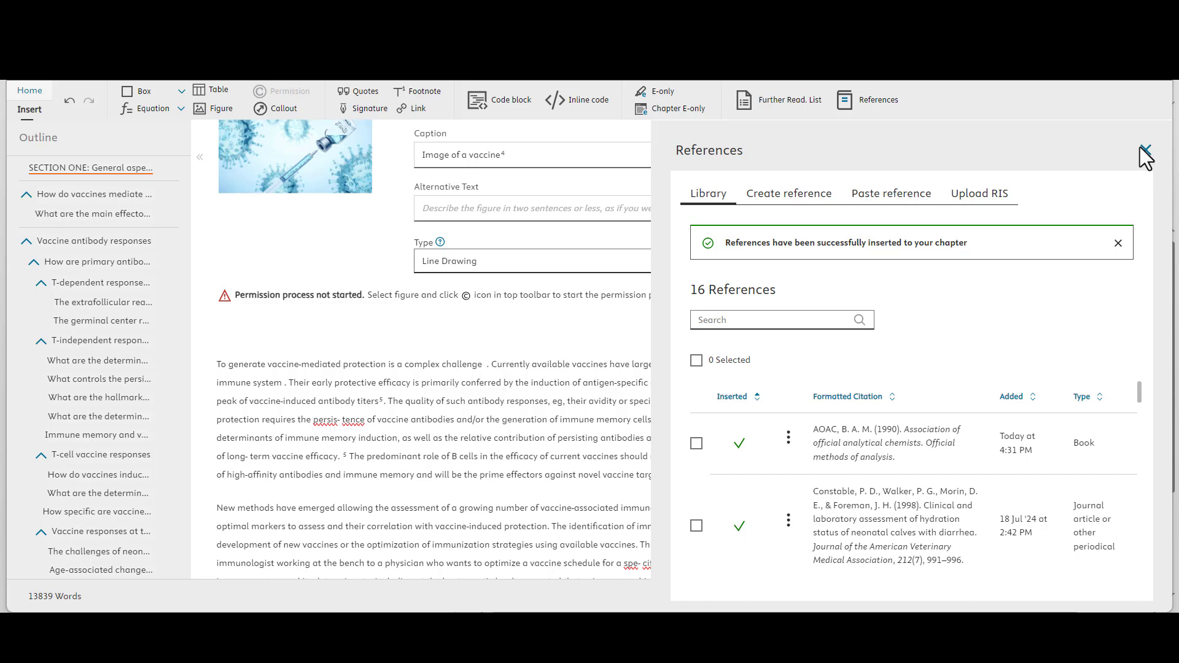
pyautogui.click(1142, 150)
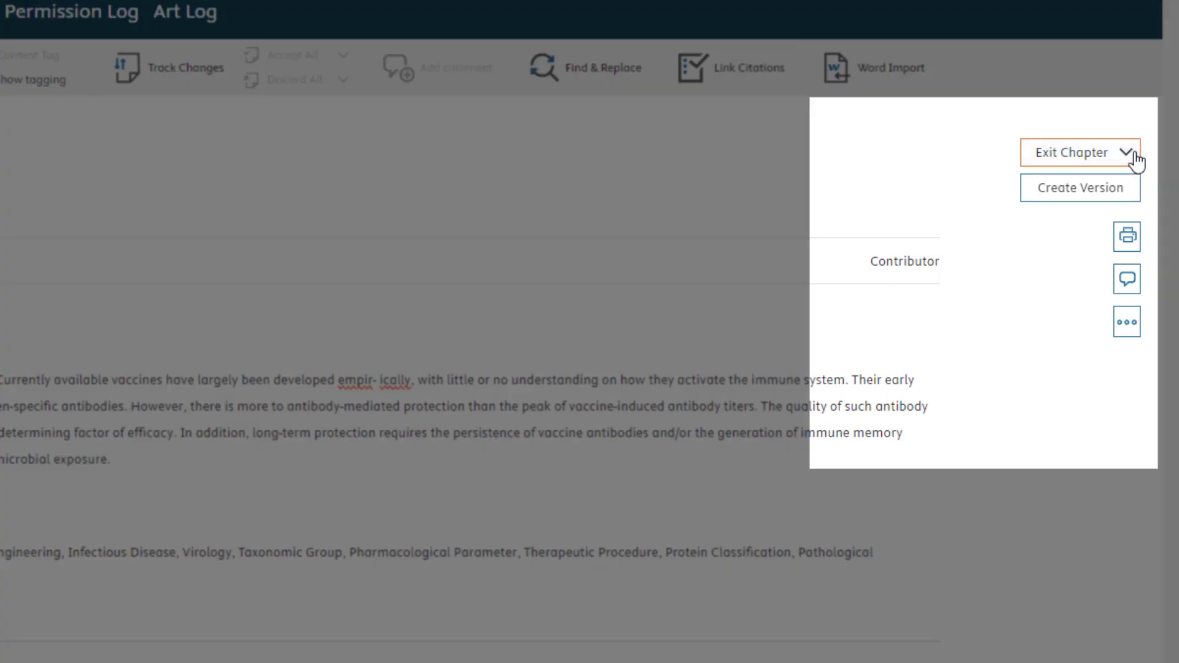
# Step: Show the Exit Chapter choices: Exit & Lock, Exit & Send and Exit & Unlock
pyautogui.click(1136, 158)
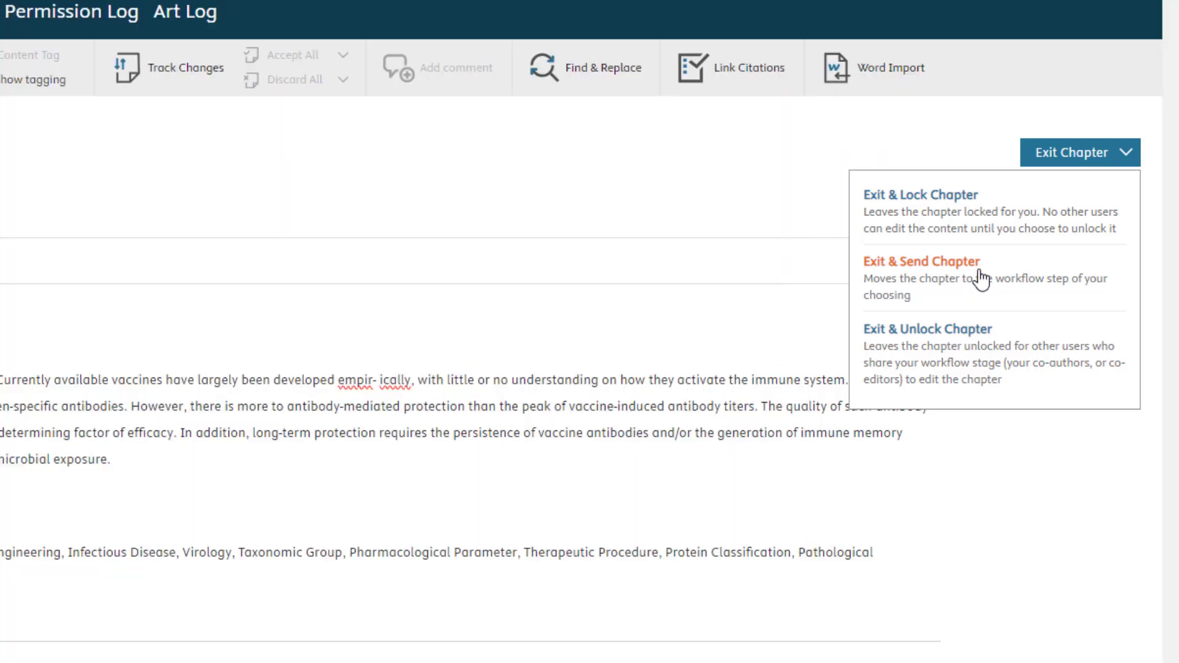
# Step: Send the chapter to Stage 3: Initial Editor Review with email notification despite open alerts
pyautogui.click(981, 280)
pyautogui.click(757, 348)
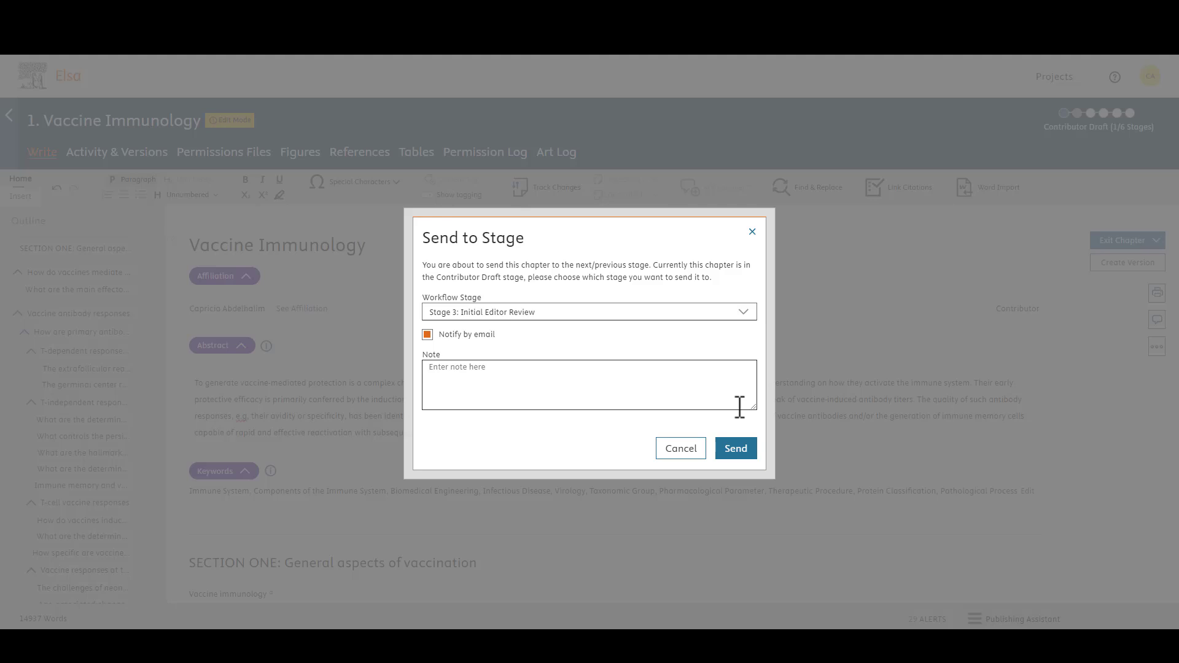
pyautogui.click(736, 449)
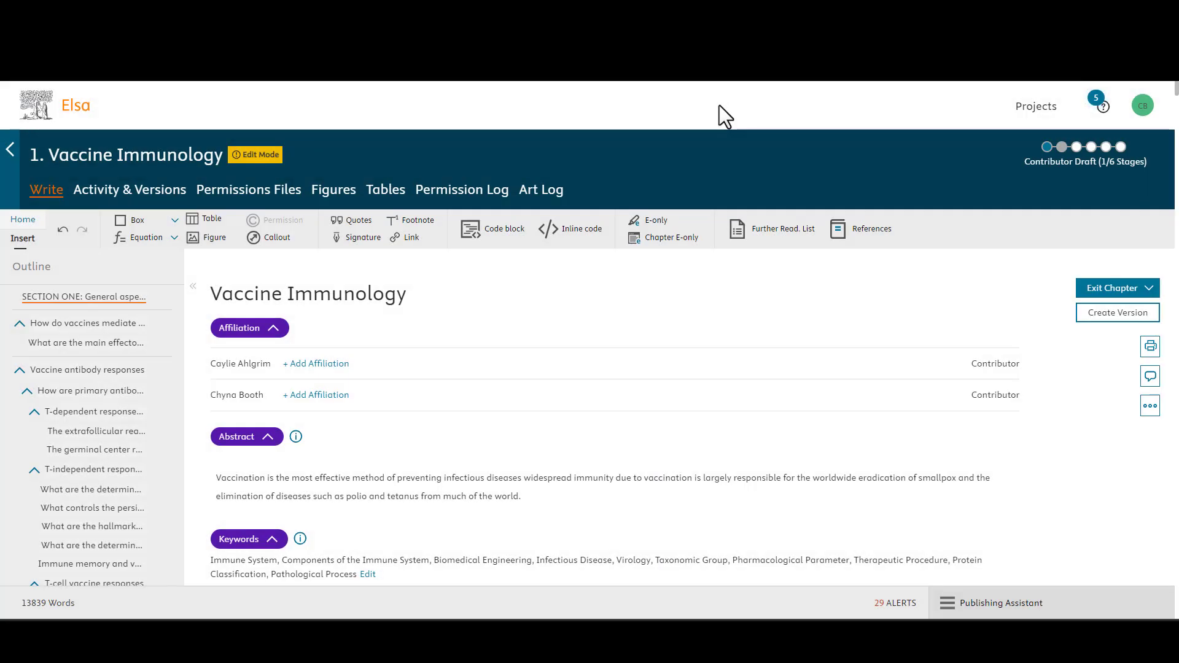
# Step: Go to the Resource Center's Help Articles & Contact Help Desk page
pyautogui.click(1103, 111)
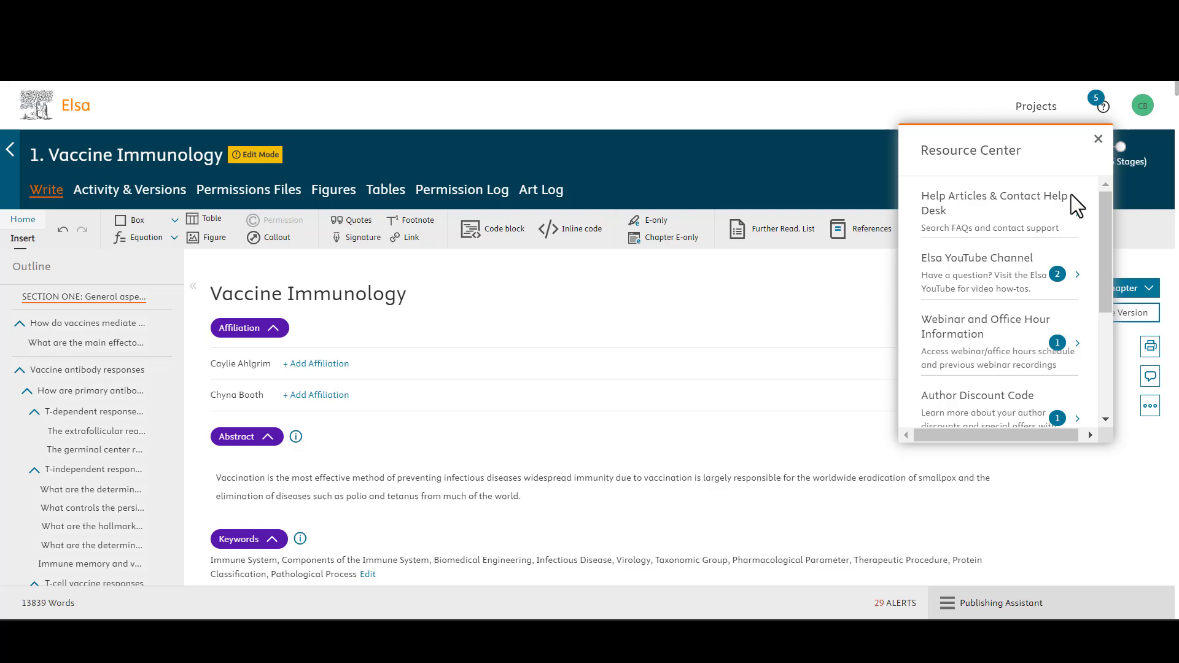
pyautogui.click(1069, 221)
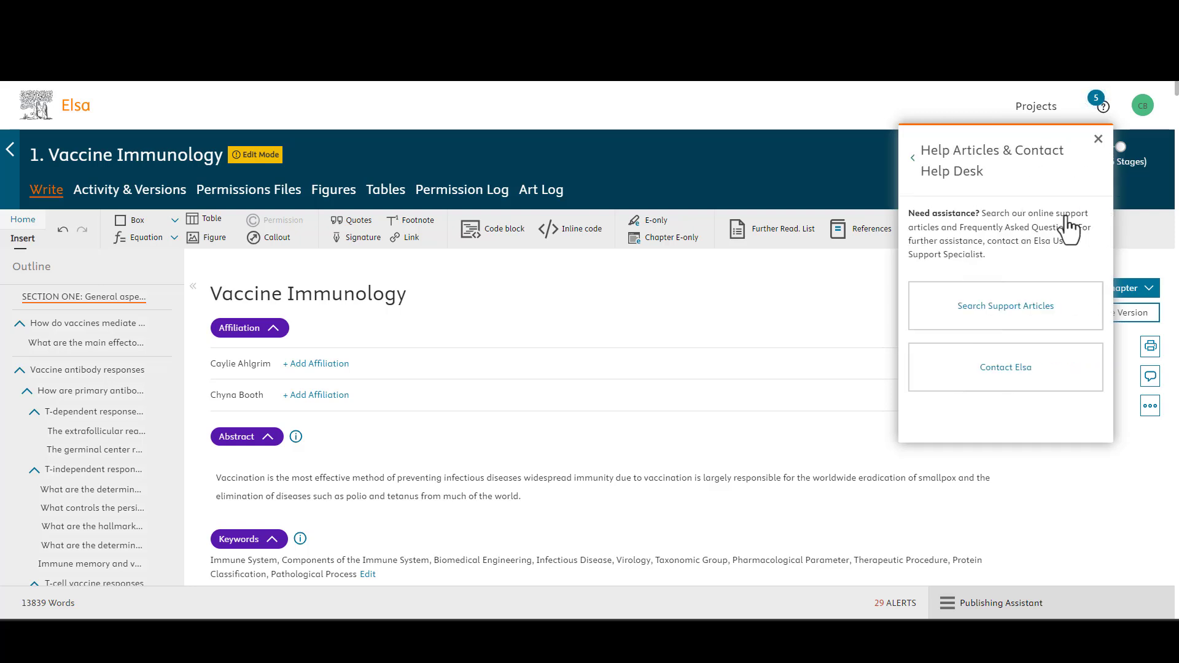